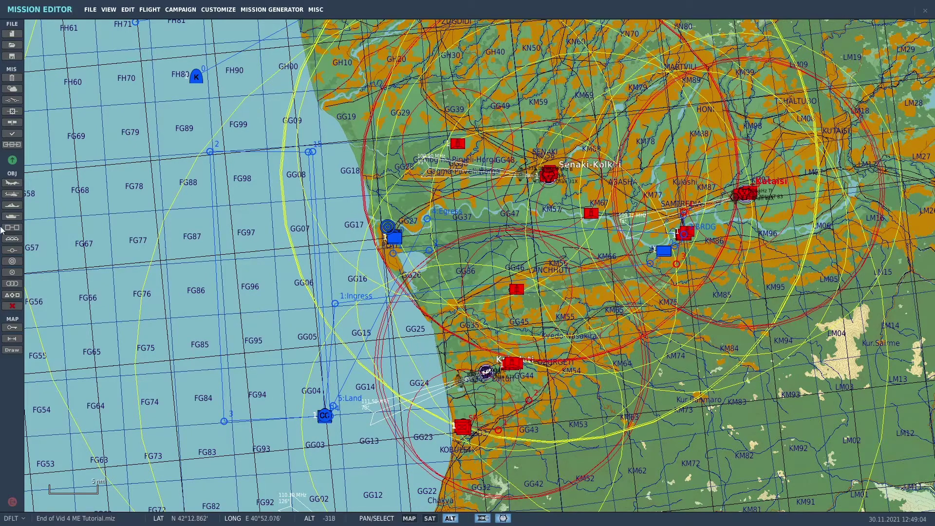
- Open the mission briefing and read the Mission 3 Blue Task text to its end
click(17, 78)
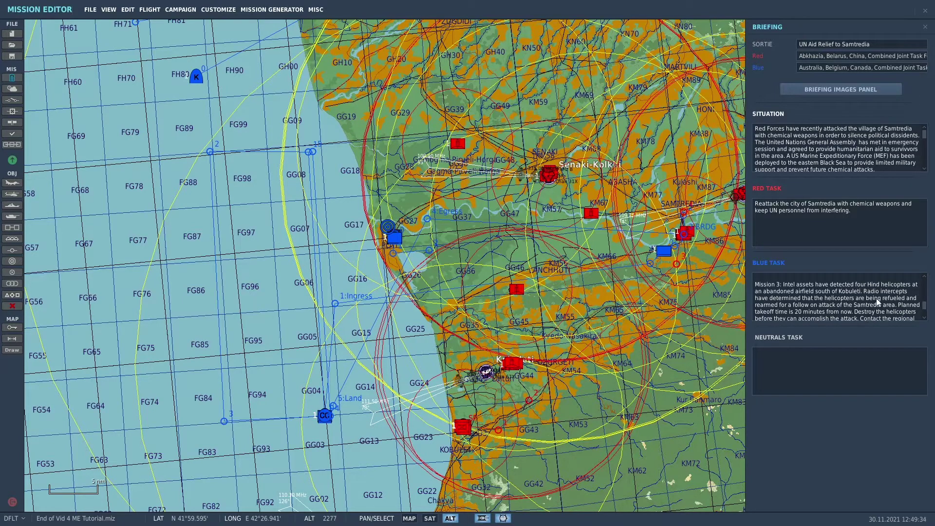
scroll(892, 306, down, 2)
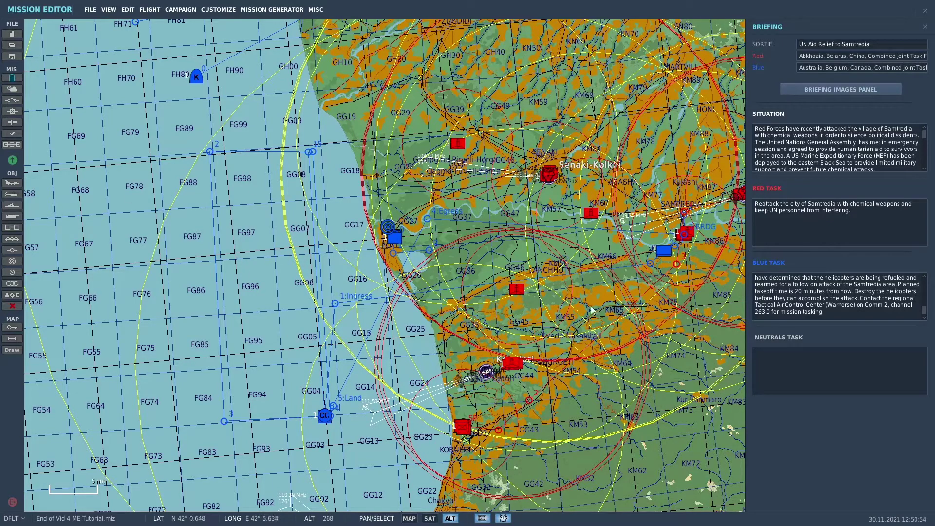
- Close the briefing and bring the Kobuleti coast airfield to the map centre
click(925, 27)
scroll(484, 376, up, 2)
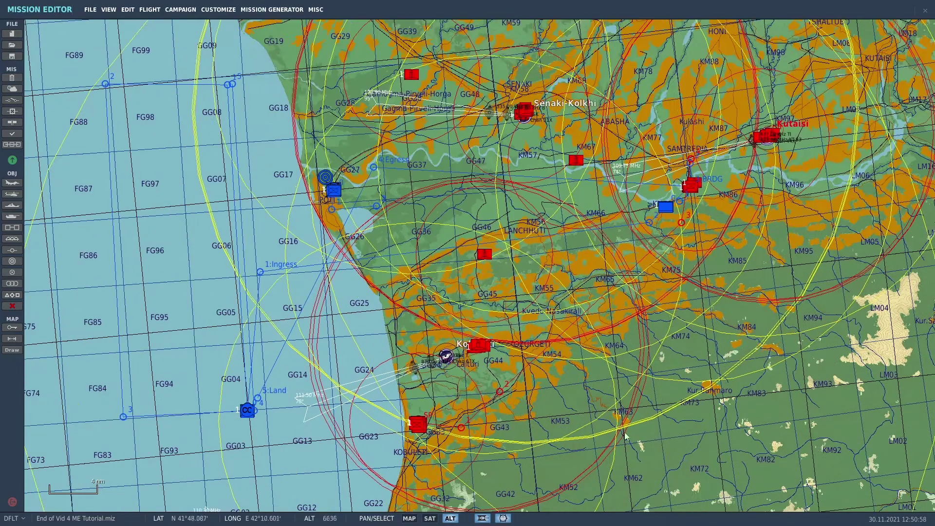
scroll(485, 376, up, 1)
drag(414, 457, 554, 320)
scroll(554, 320, up, 1)
scroll(460, 301, up, 1)
drag(374, 350, 666, 224)
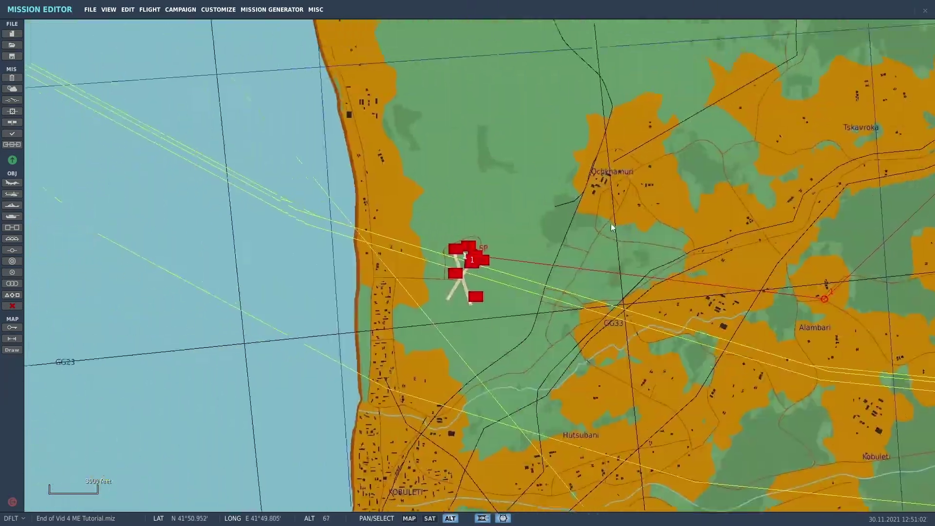
- Zoom in on the runway where the four red helicopters sit at the SP waypoint
scroll(613, 267, up, 1)
scroll(496, 299, up, 1)
scroll(507, 321, up, 1)
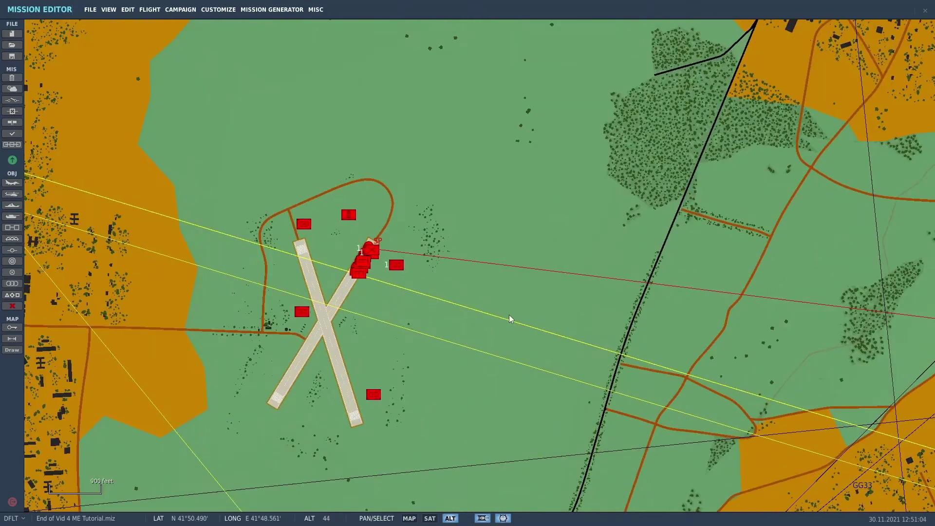
scroll(509, 314, down, 1)
scroll(460, 313, down, 3)
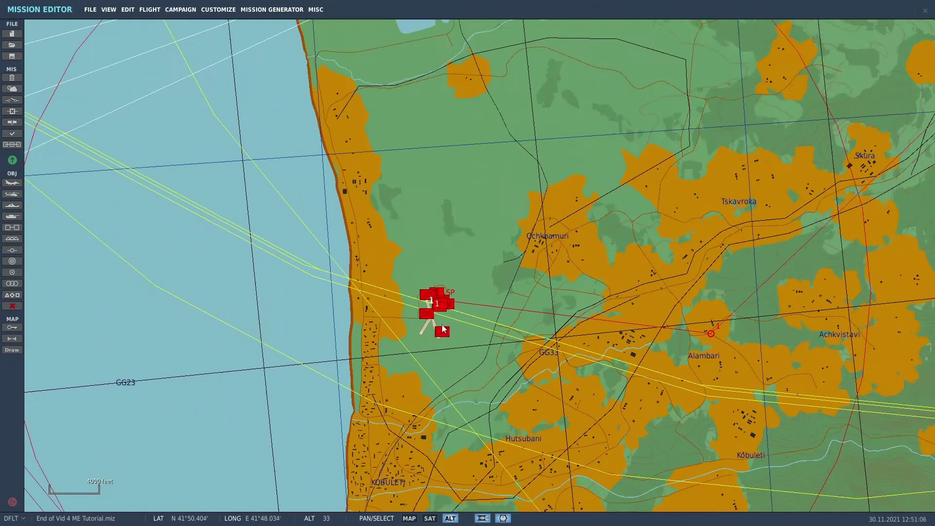
scroll(440, 330, down, 1)
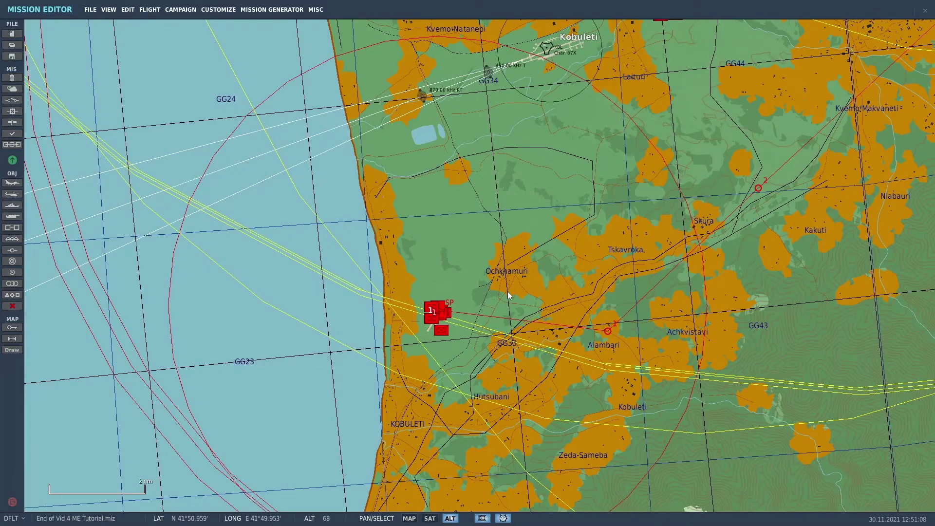
scroll(470, 298, up, 2)
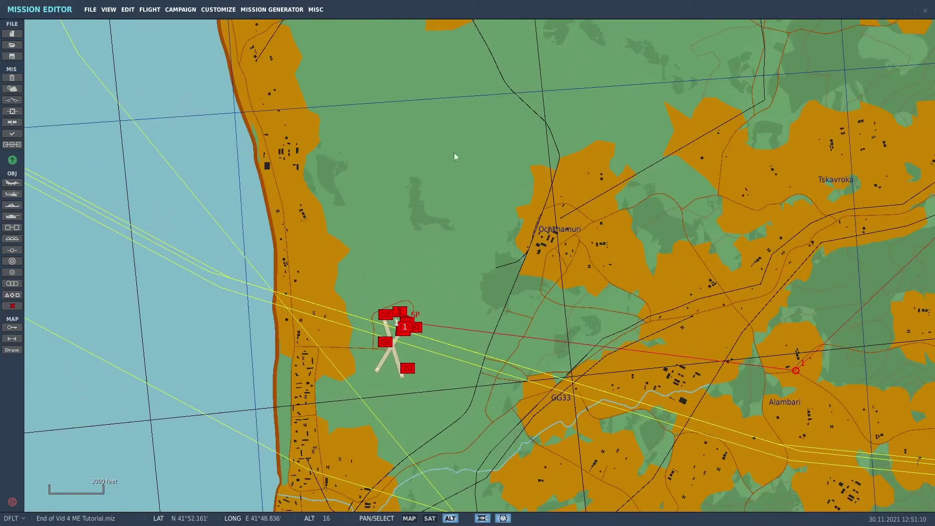
drag(448, 270, 500, 197)
scroll(448, 279, up, 3)
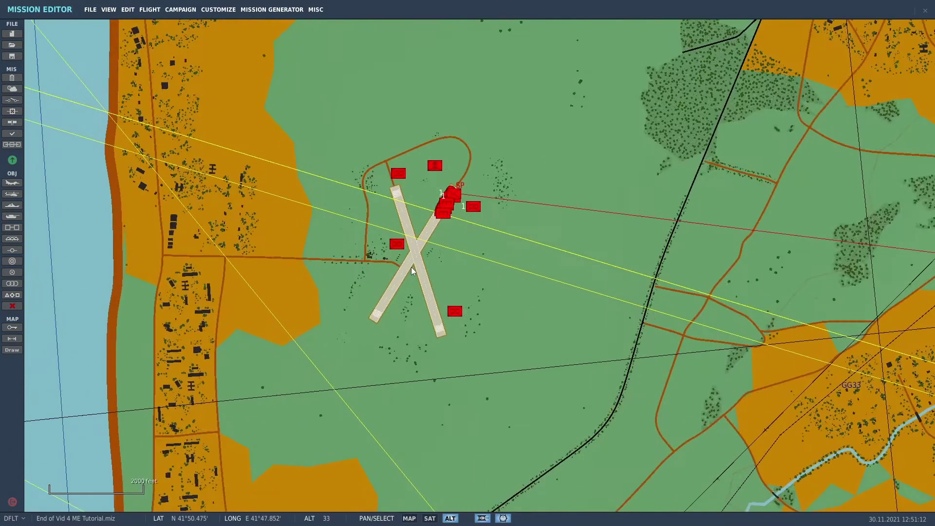
scroll(589, 320, up, 2)
drag(547, 305, 599, 434)
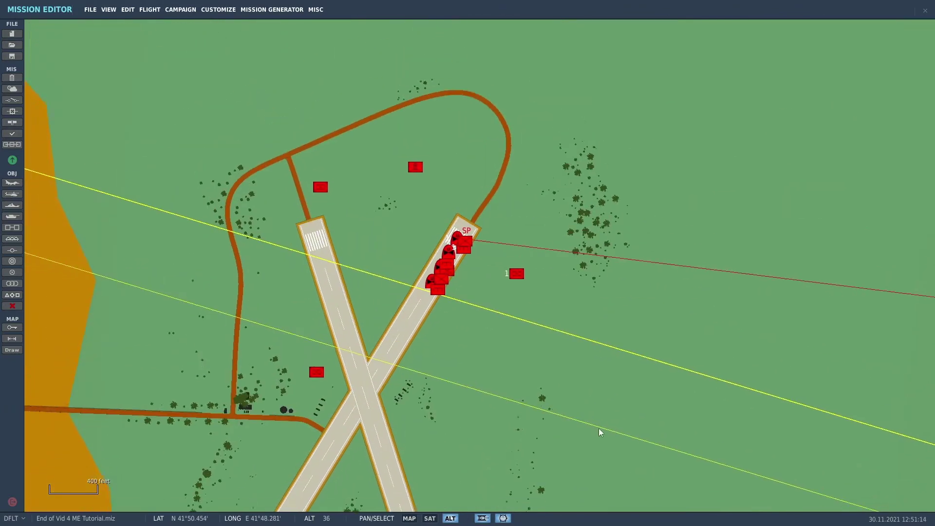
scroll(505, 353, up, 3)
scroll(493, 337, up, 1)
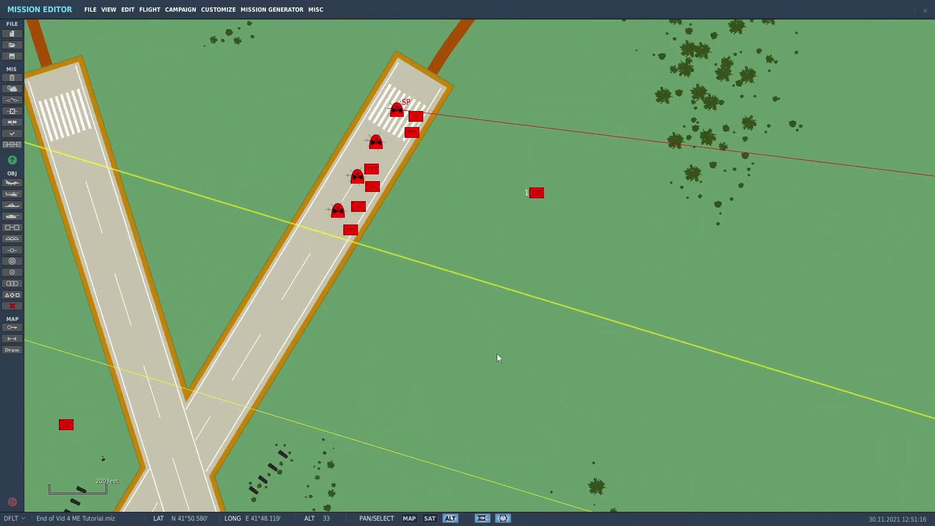
drag(490, 243, 529, 389)
scroll(531, 375, up, 2)
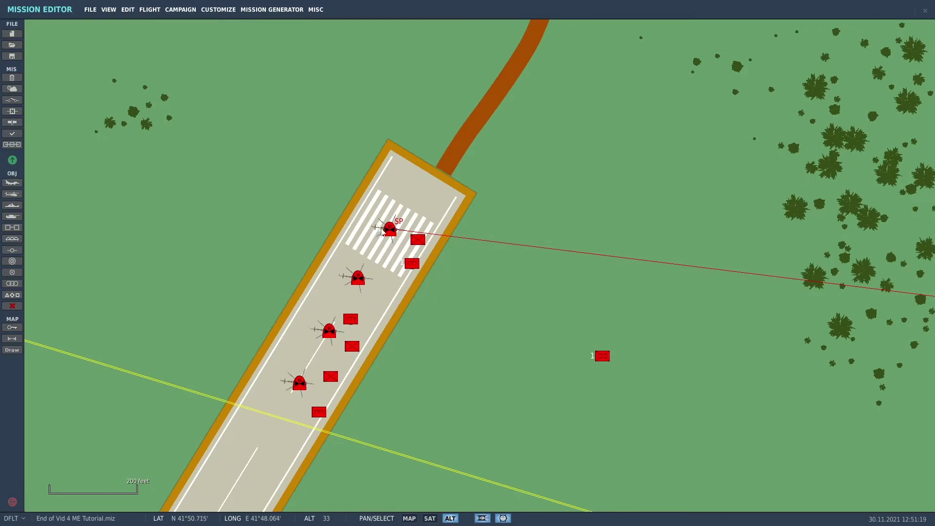
- Open the Red Chemical Helicopters group properties and list the start waypoint types
click(388, 235)
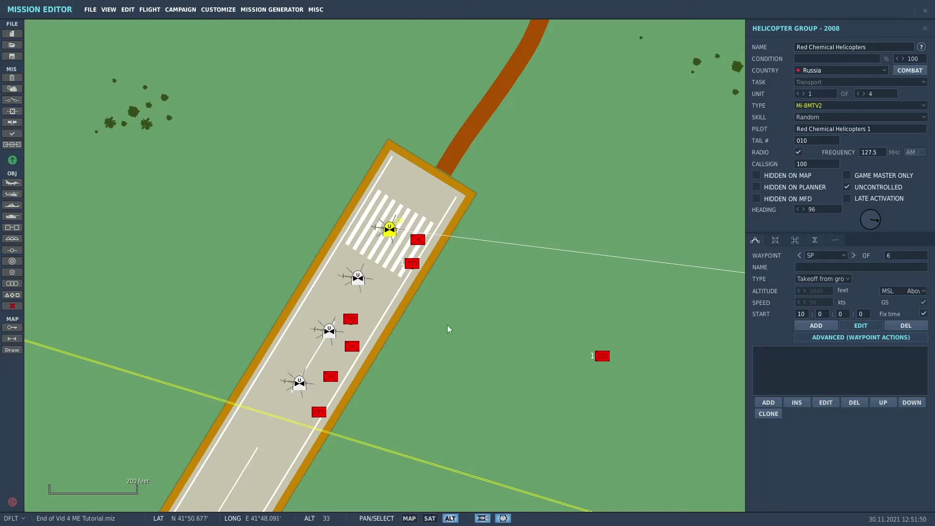
scroll(471, 329, down, 1)
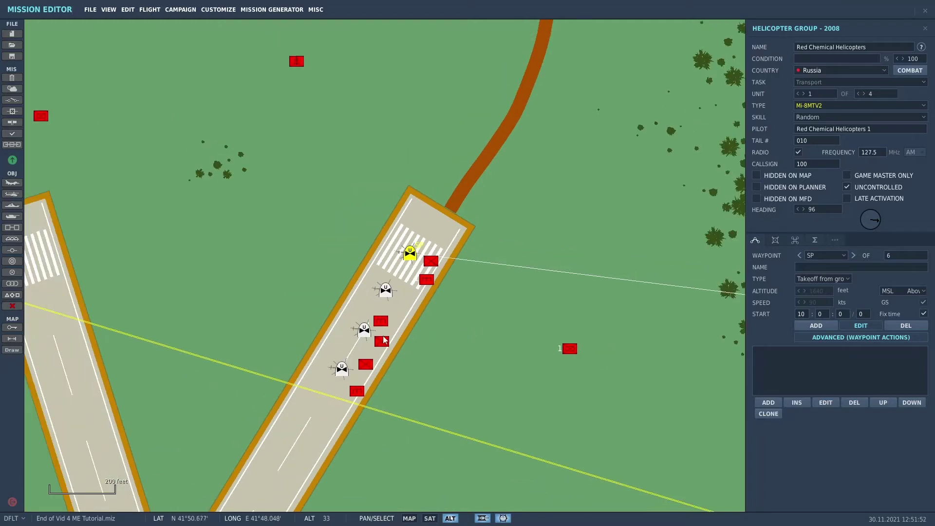
scroll(523, 312, down, 1)
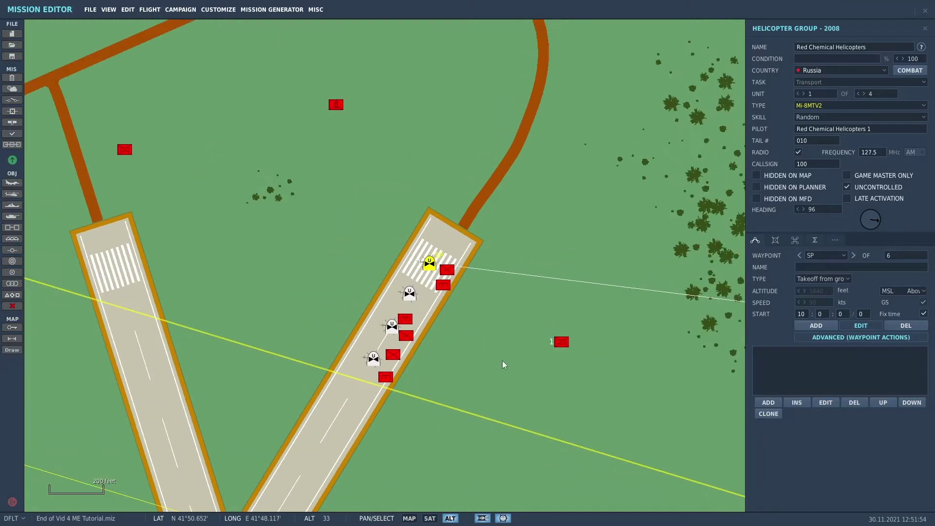
scroll(502, 371, down, 2)
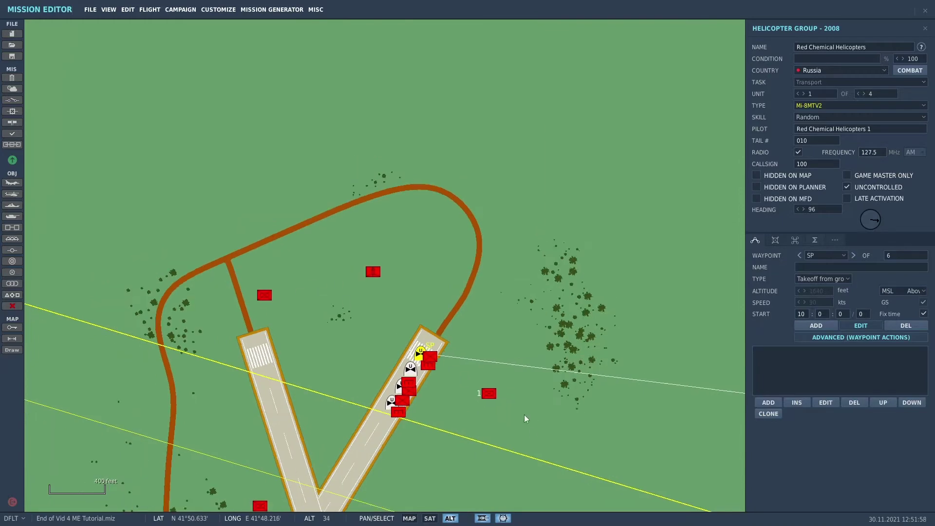
right_drag(527, 423, 592, 256)
scroll(563, 314, down, 1)
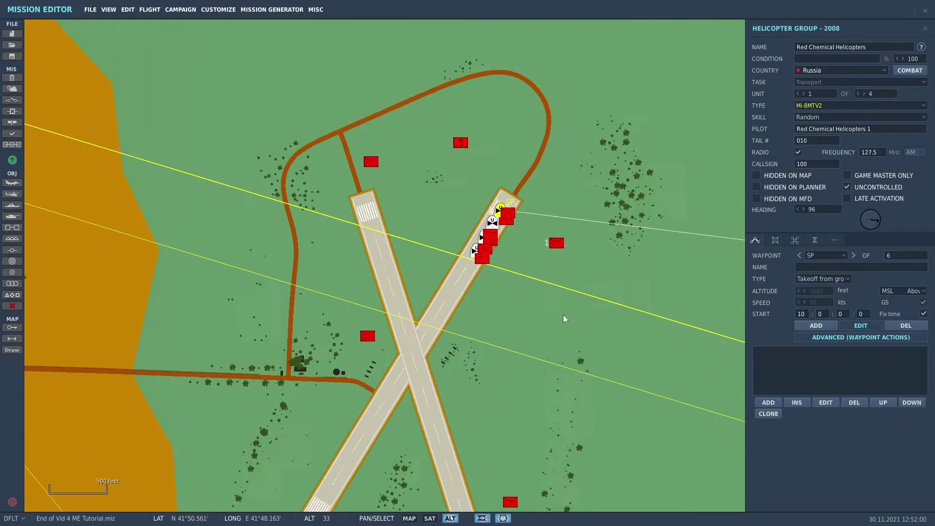
scroll(563, 315, down, 2)
right_drag(589, 341, 310, 352)
scroll(549, 237, up, 6)
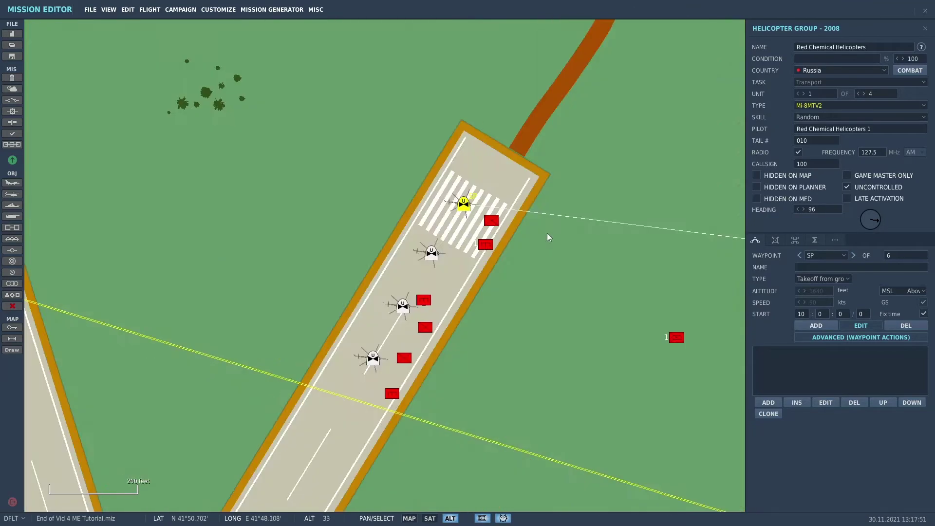
click(849, 280)
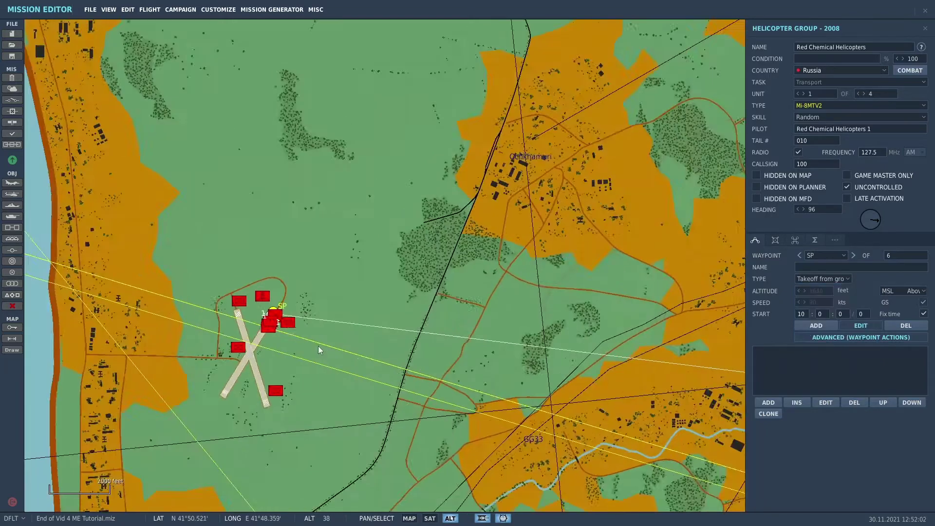
- Follow the six-waypoint route past Alambari and Skura, then recentre on Kobuleti
scroll(317, 346, down, 3)
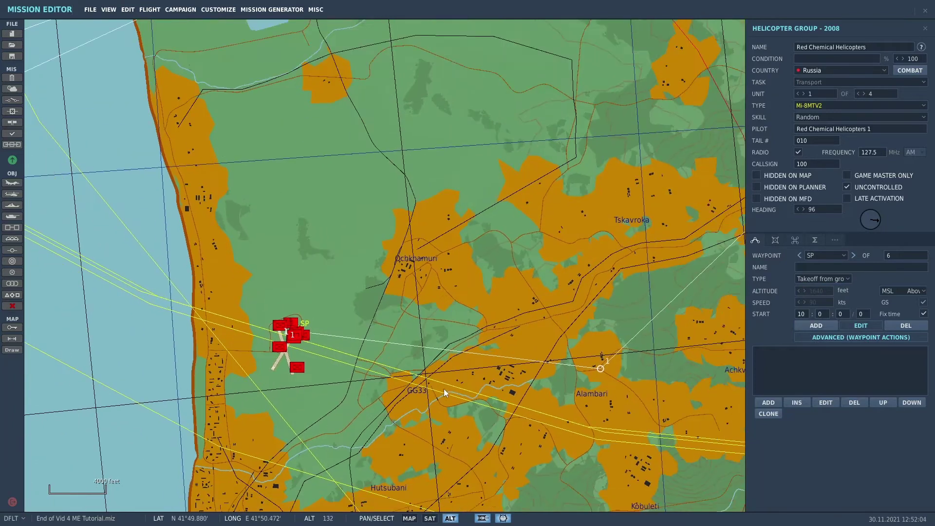
right_drag(438, 388, 293, 384)
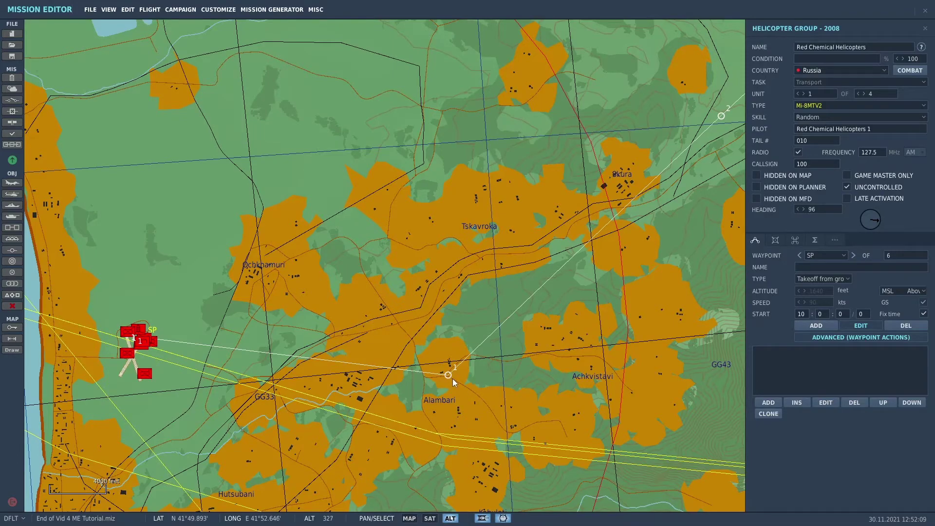
right_drag(452, 378, 390, 429)
right_drag(528, 310, 470, 381)
scroll(469, 381, down, 6)
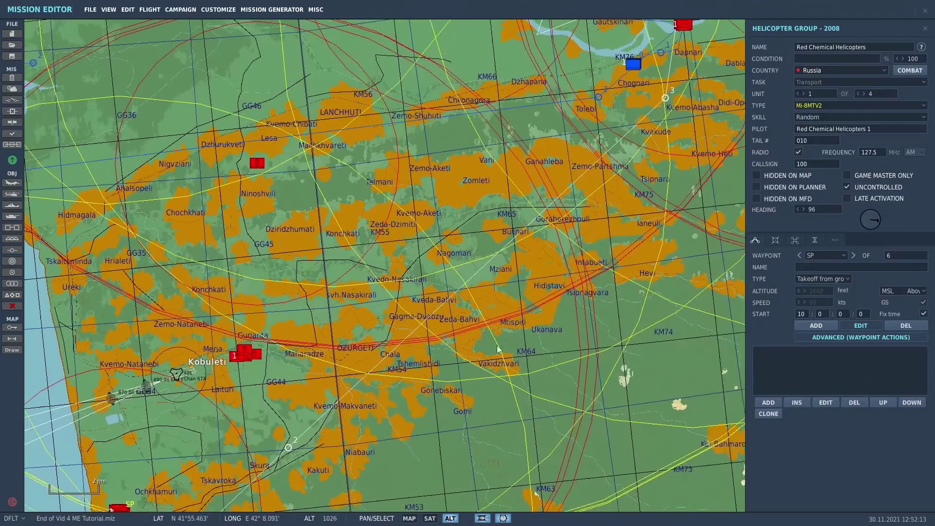
scroll(497, 349, down, 2)
right_drag(703, 195, 728, 168)
right_drag(513, 391, 548, 368)
scroll(452, 419, up, 2)
right_drag(452, 419, 603, 500)
scroll(473, 401, up, 1)
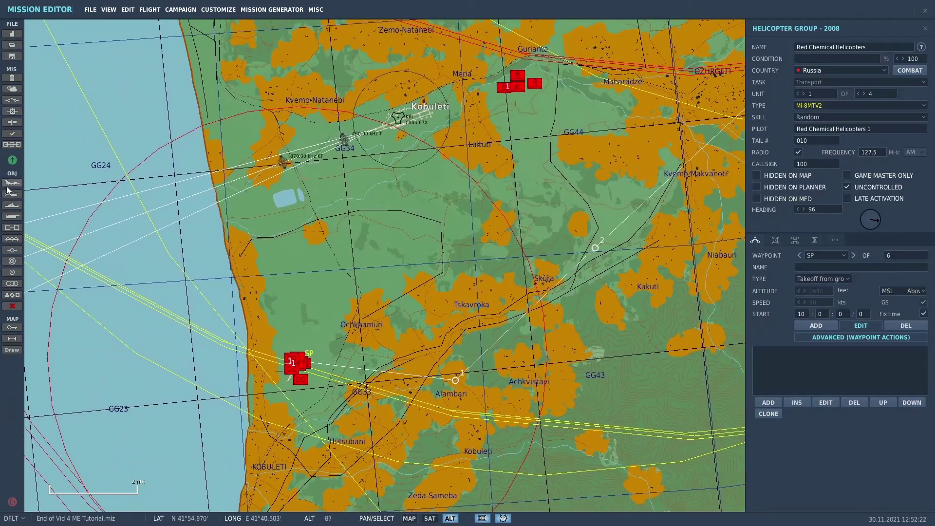
- Review the Activate Mission 3 via Comm2 condition COMM2_FREQ equal to 263.0, type unchanged
click(15, 101)
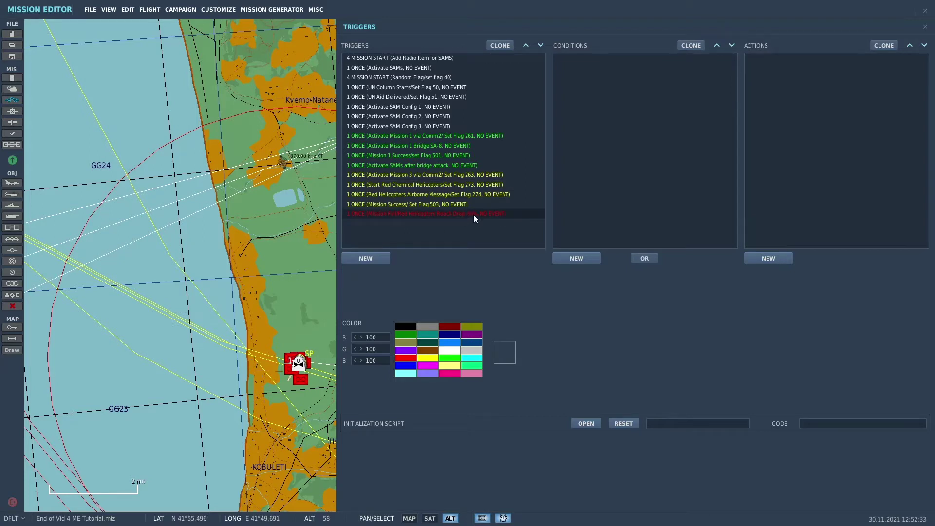
click(467, 174)
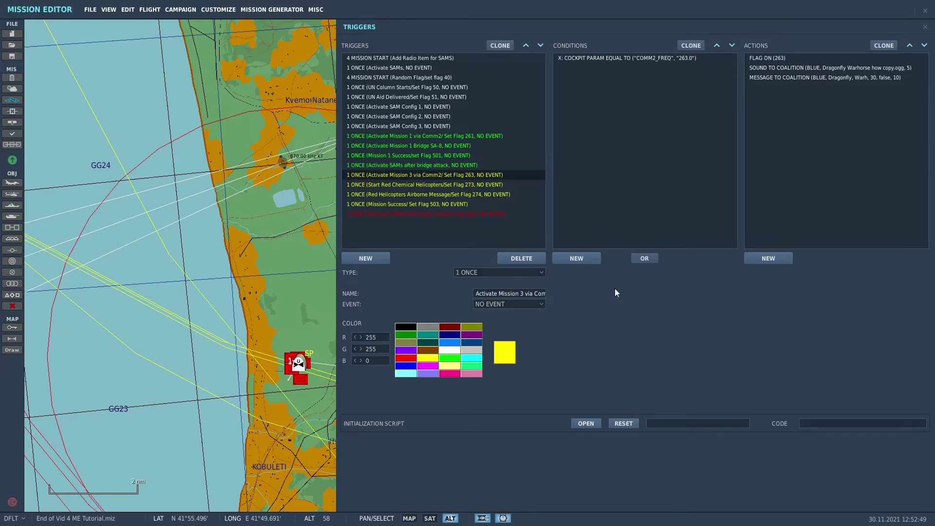
click(610, 58)
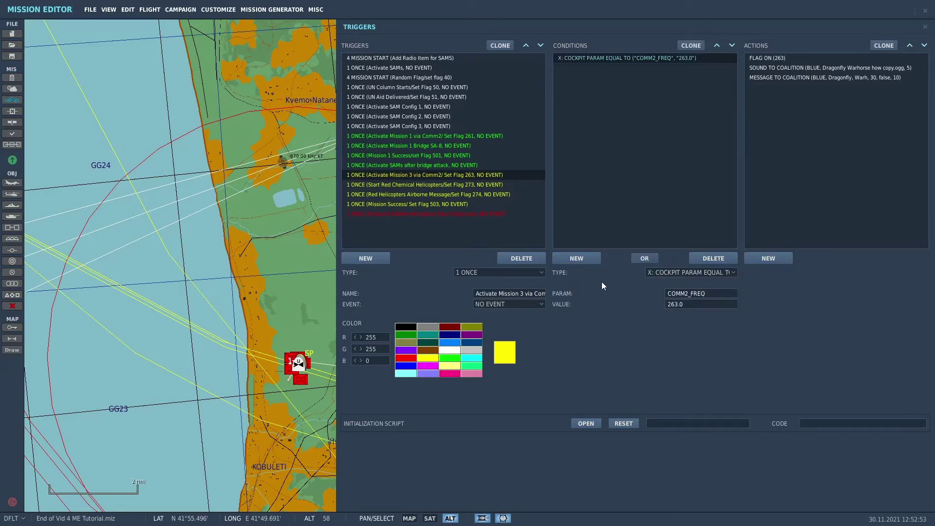
click(734, 273)
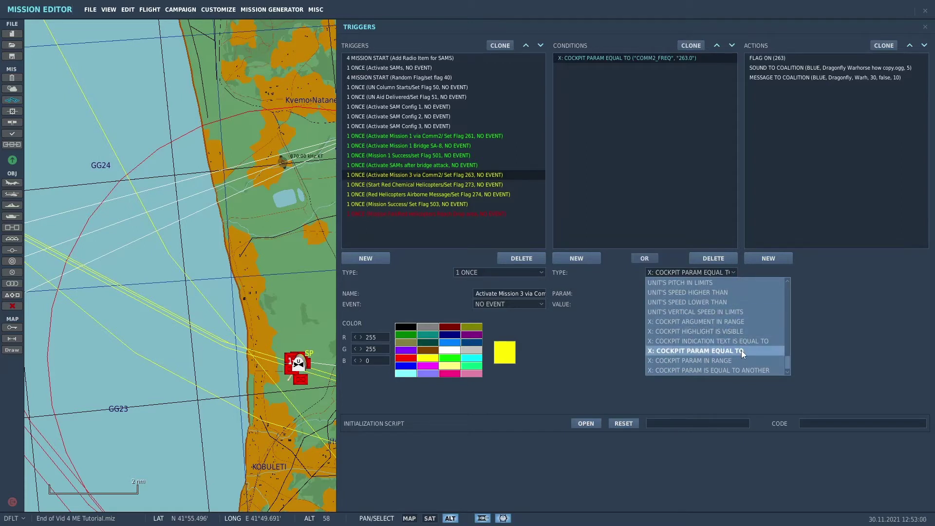
click(842, 332)
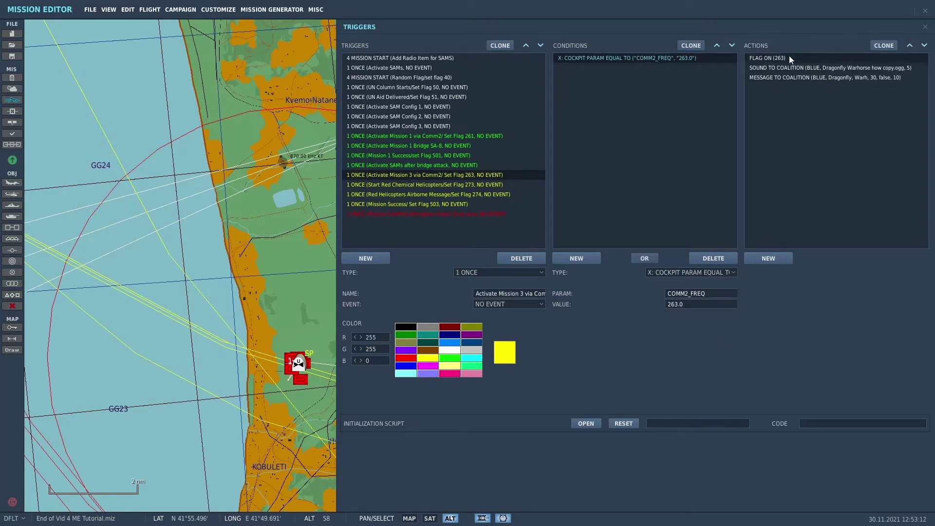
- Review the radio sound and coalition message actions, then select Start Red Chemical Helicopters
click(810, 69)
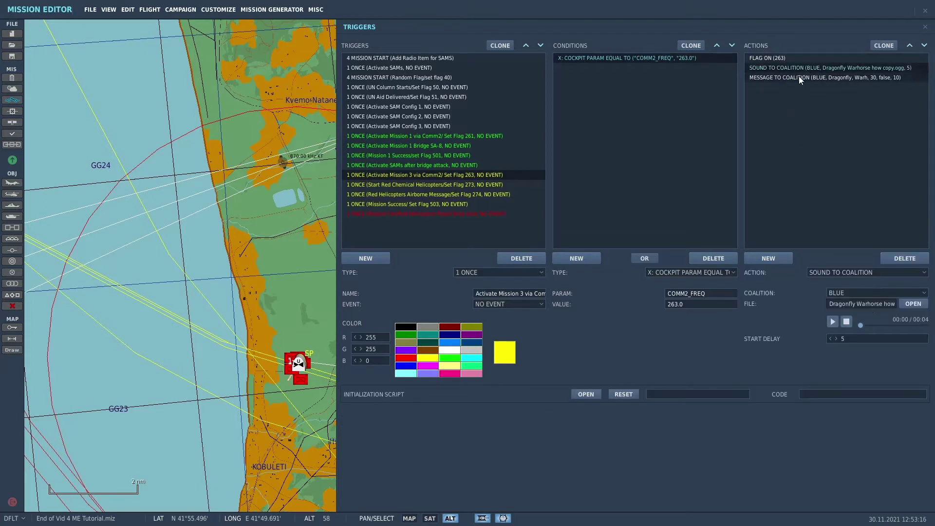
click(913, 304)
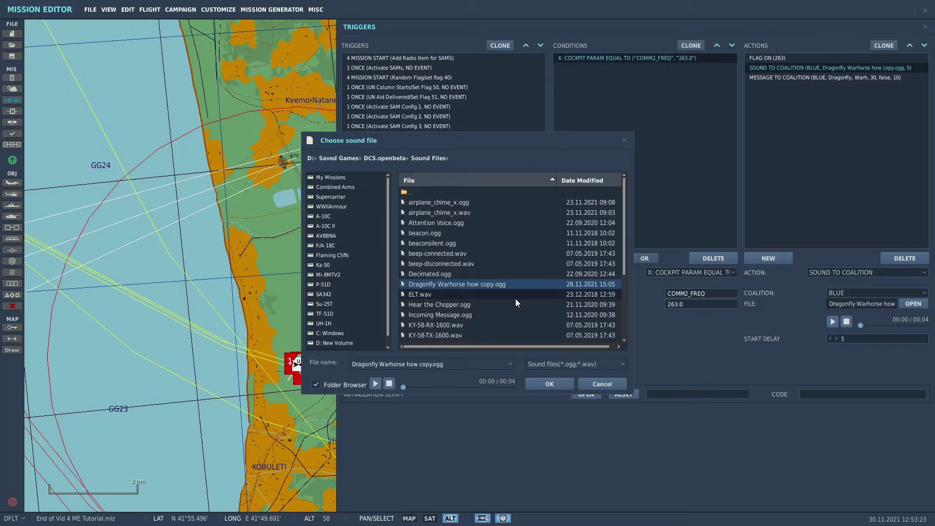
click(625, 140)
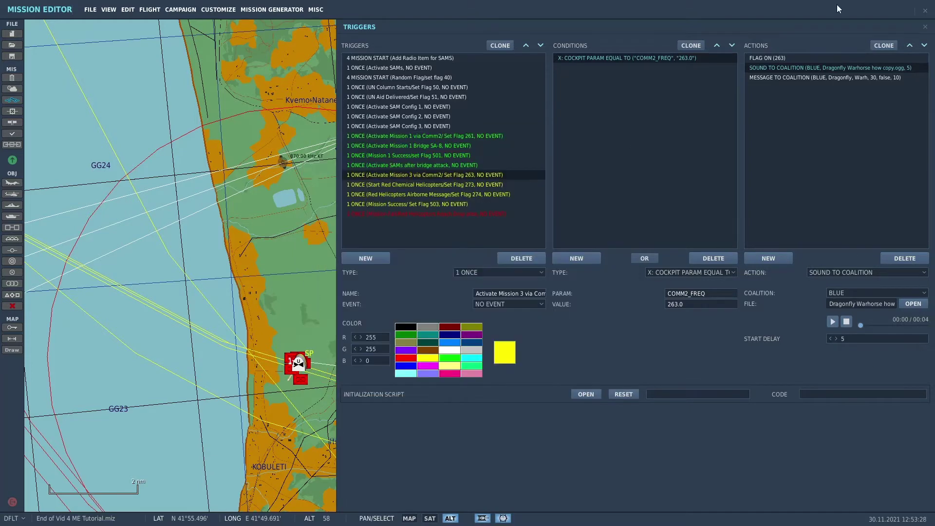
click(805, 79)
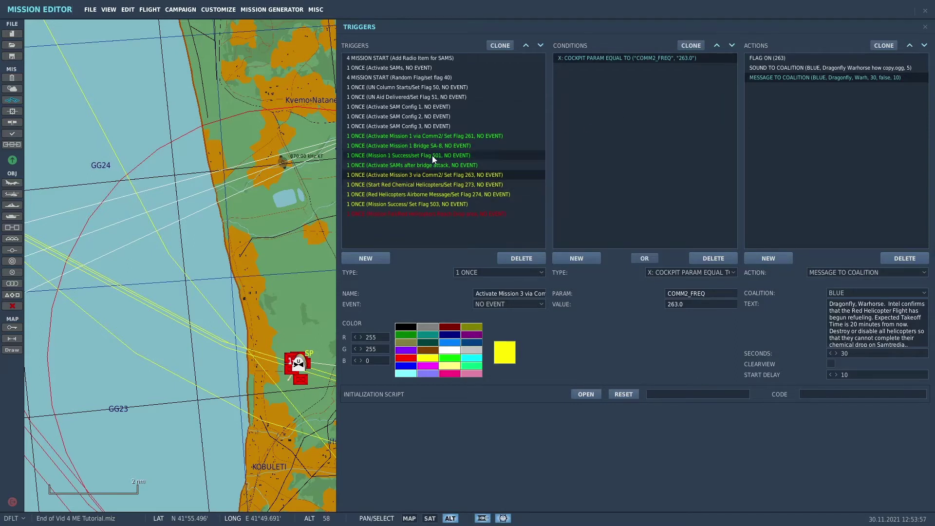
click(425, 185)
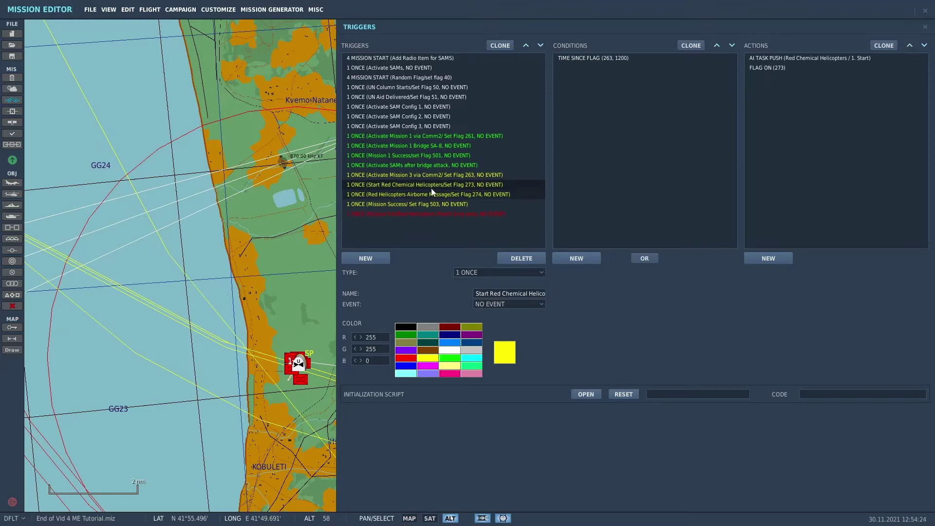
- Review the TIME SINCE FLAG condition: 1200 seconds after flag 263, type unchanged
click(583, 59)
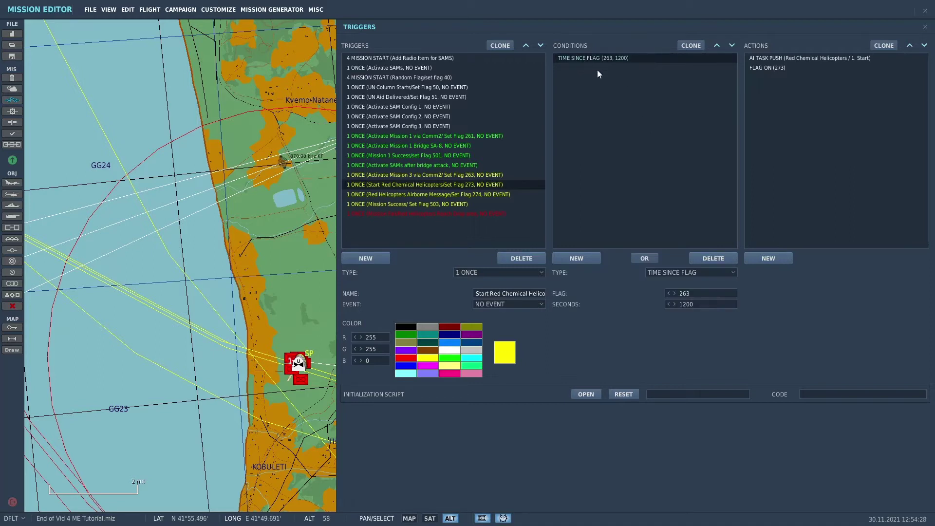
click(735, 273)
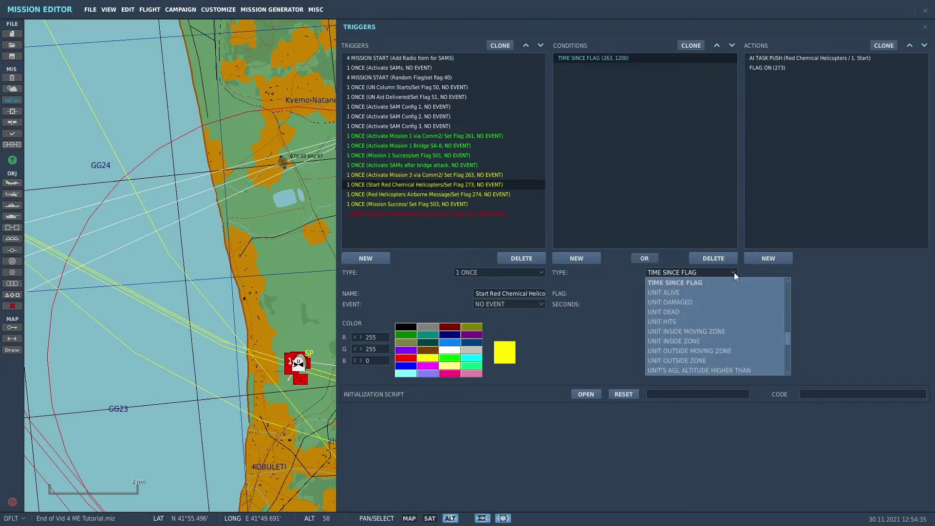
scroll(733, 320, up, 3)
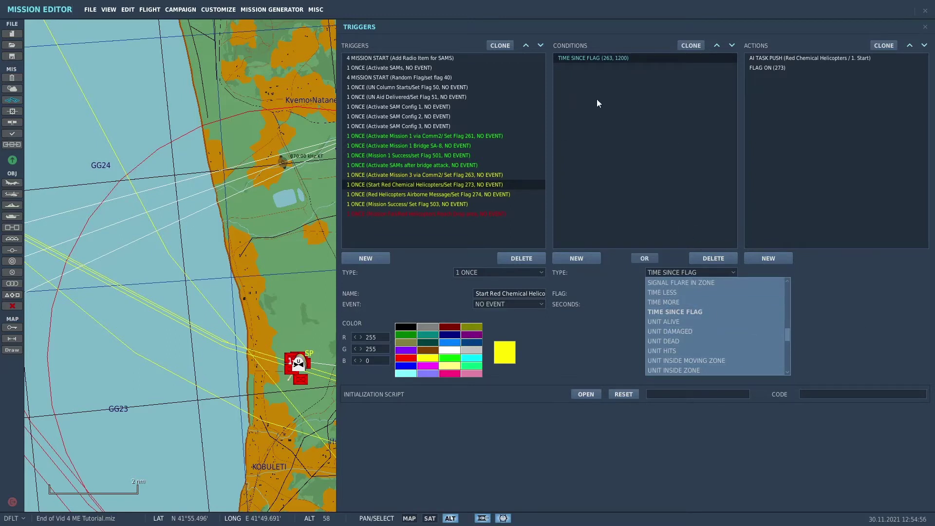
click(840, 331)
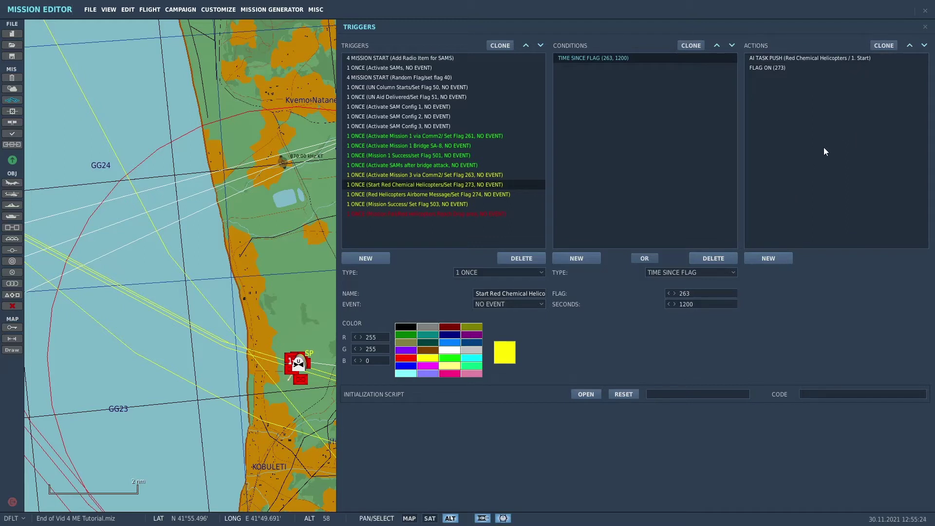
- Review the FLAG ON 273 action and the AI TASK PUSH '1. Start' action
click(813, 69)
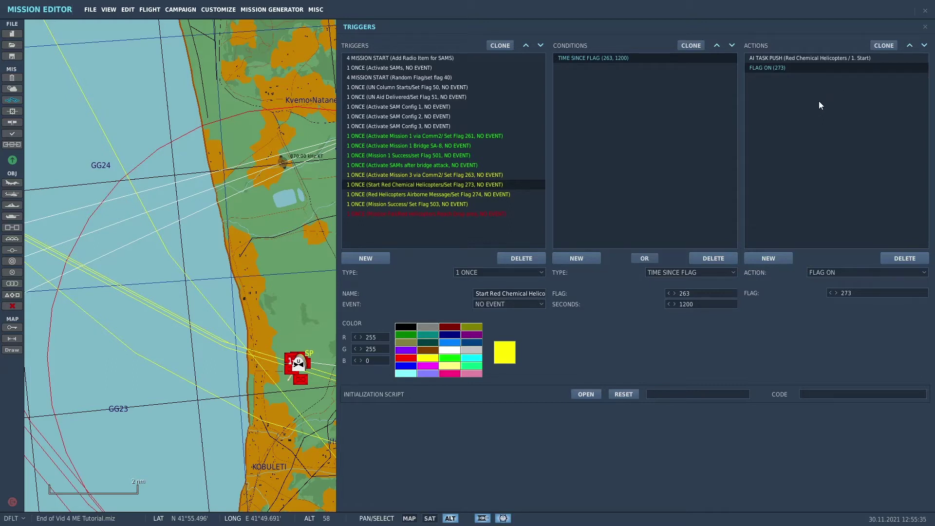
click(791, 57)
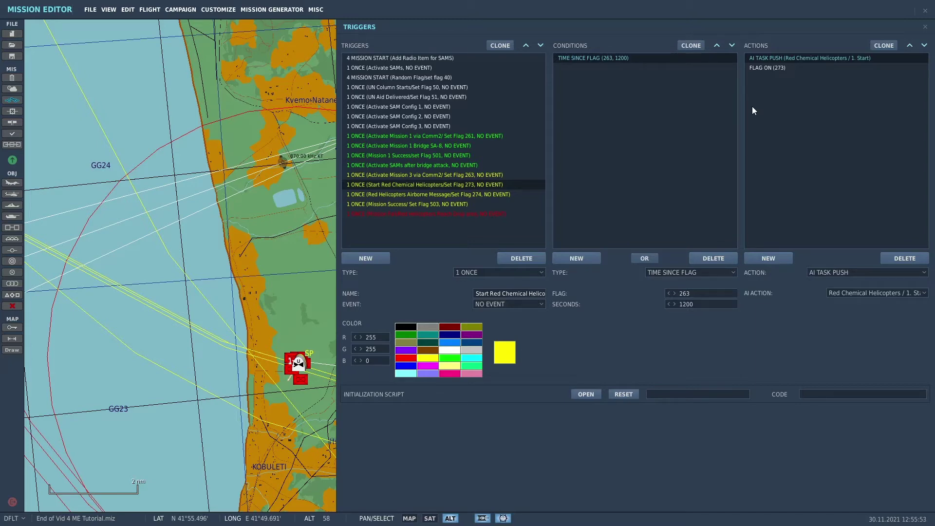
- Close the triggers and select the Red Chemical Helicopters group on the runway
click(178, 185)
scroll(347, 350, up, 1)
scroll(346, 350, up, 5)
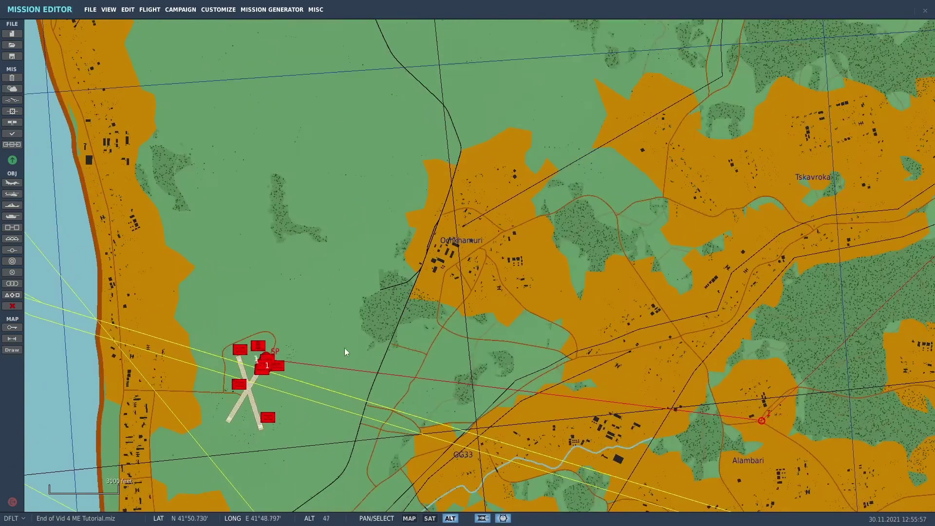
scroll(411, 285, down, 2)
scroll(462, 262, up, 6)
drag(413, 184, 475, 239)
click(416, 121)
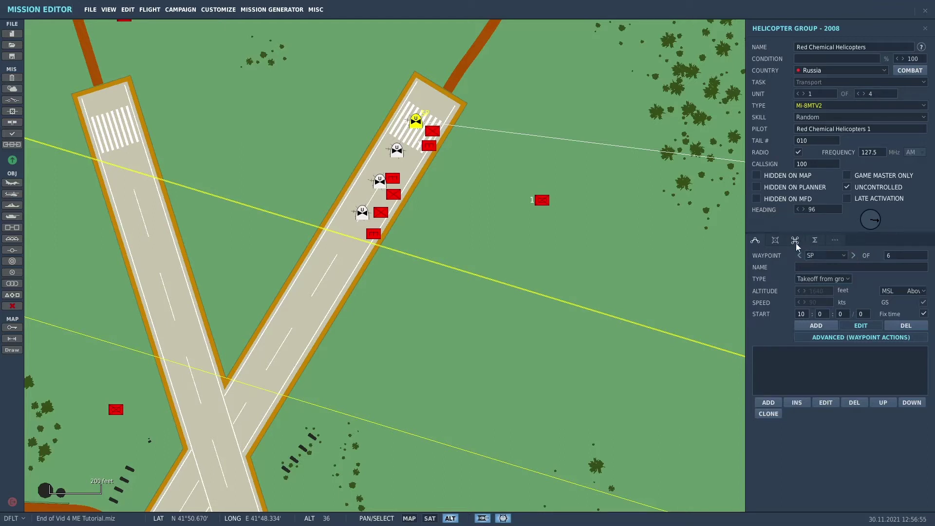
- Show the group's Triggered Actions tab listing the single '1. Start' task
click(795, 242)
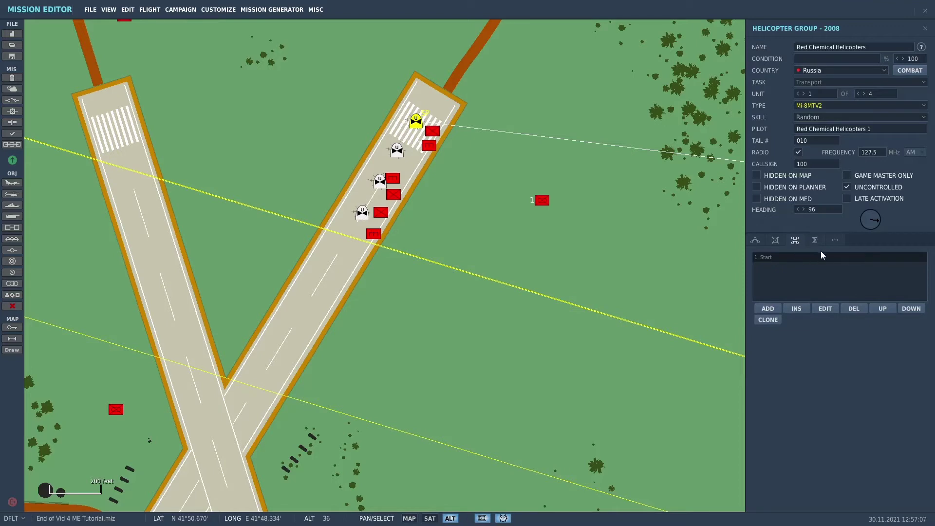
click(772, 310)
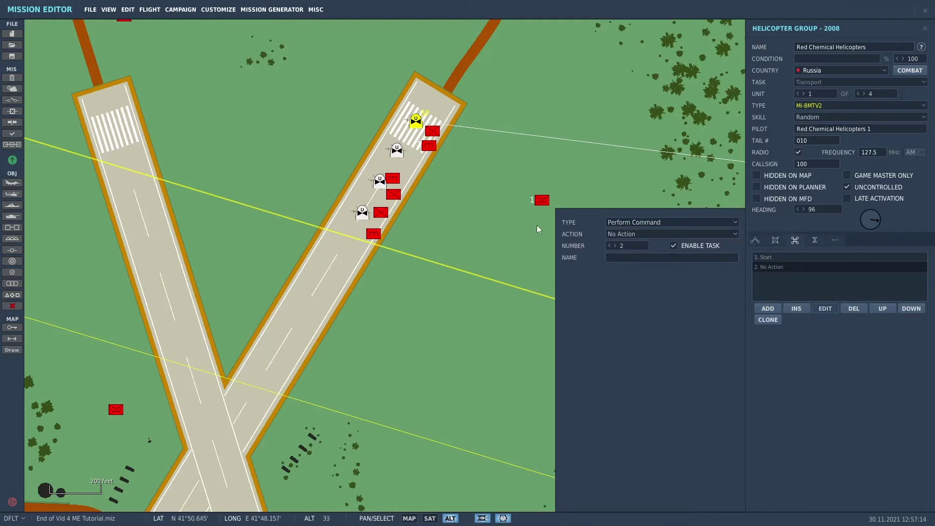
click(735, 234)
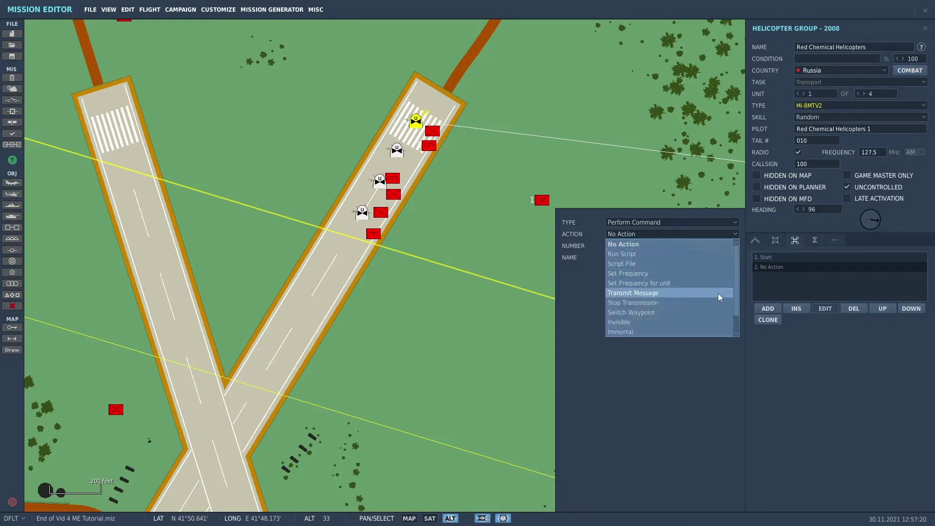
scroll(702, 277, down, 2)
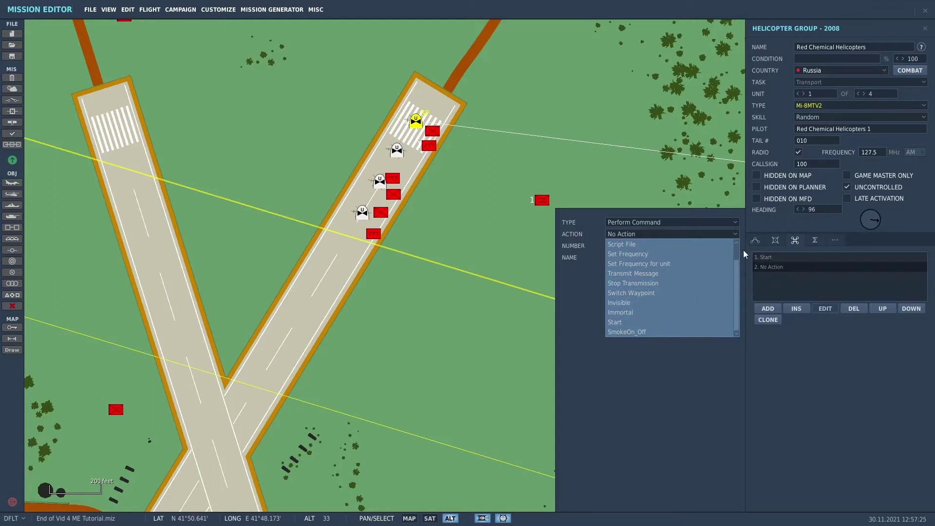
click(843, 361)
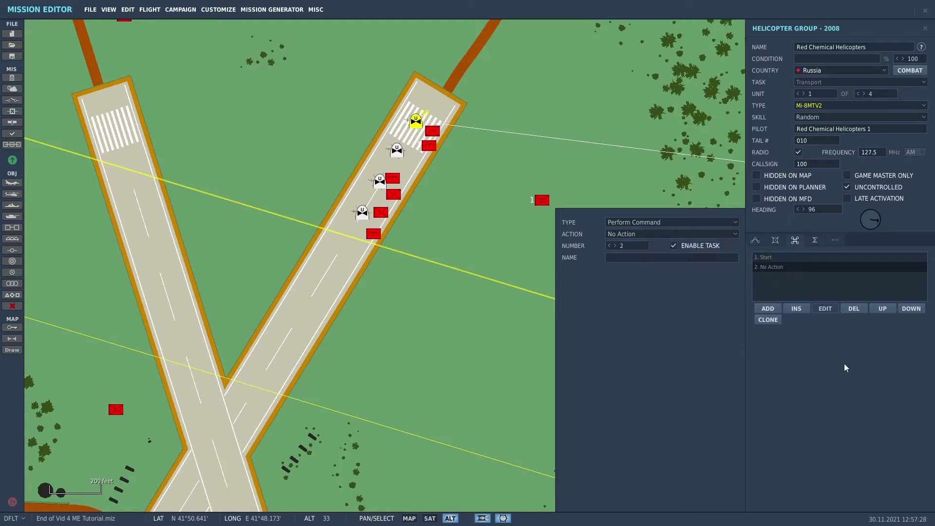
click(854, 309)
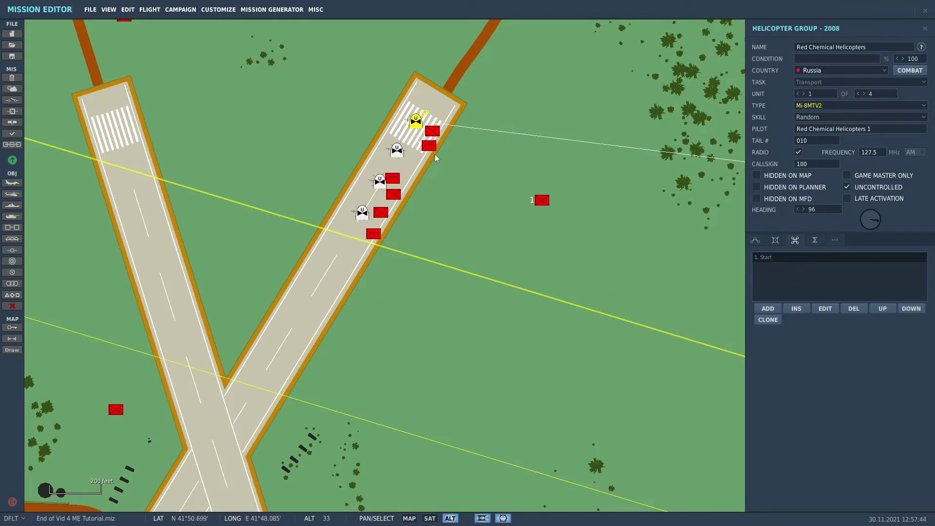
- Close the helicopter group panel and show the Start Red Chemical Helicopters trigger's AI TASK PUSH action
click(425, 332)
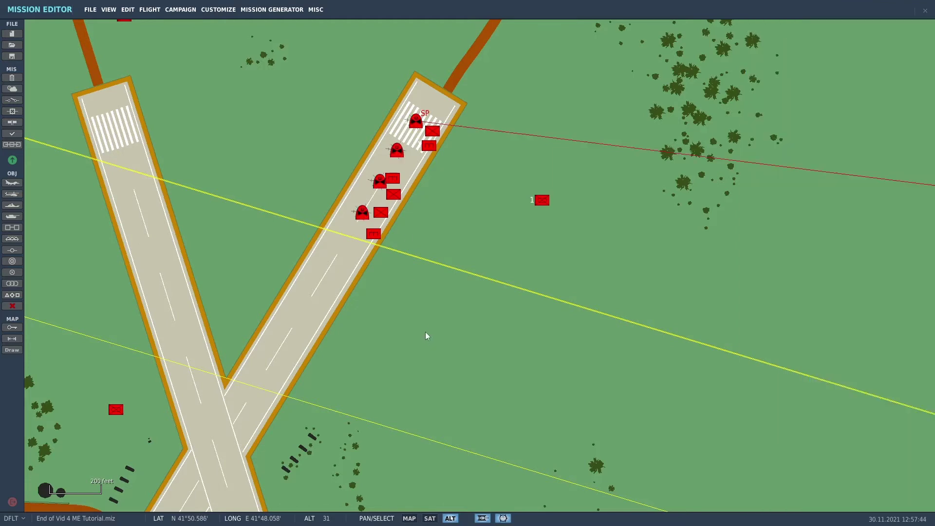
click(14, 103)
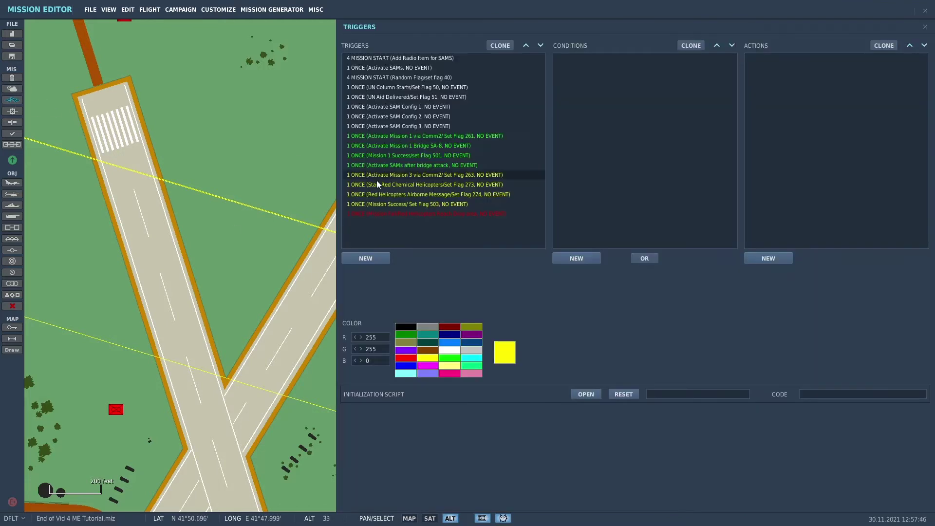
click(469, 188)
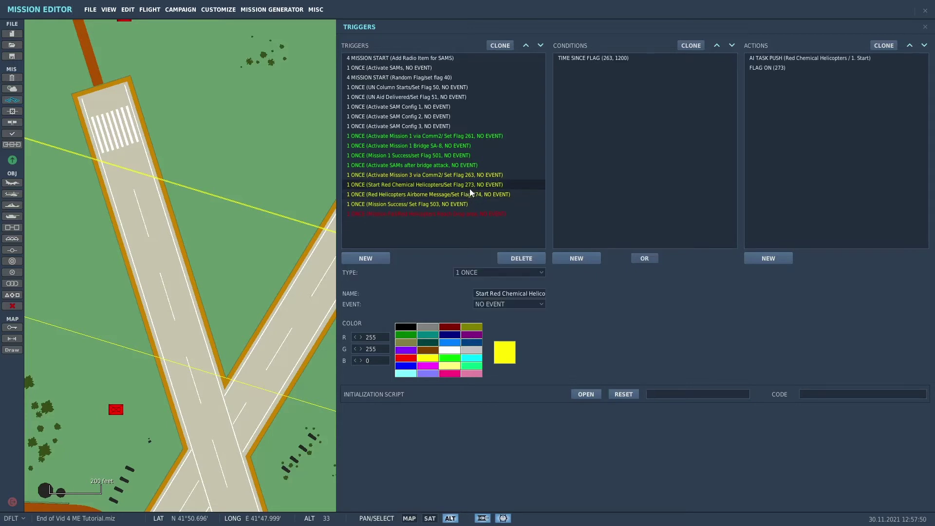
click(800, 57)
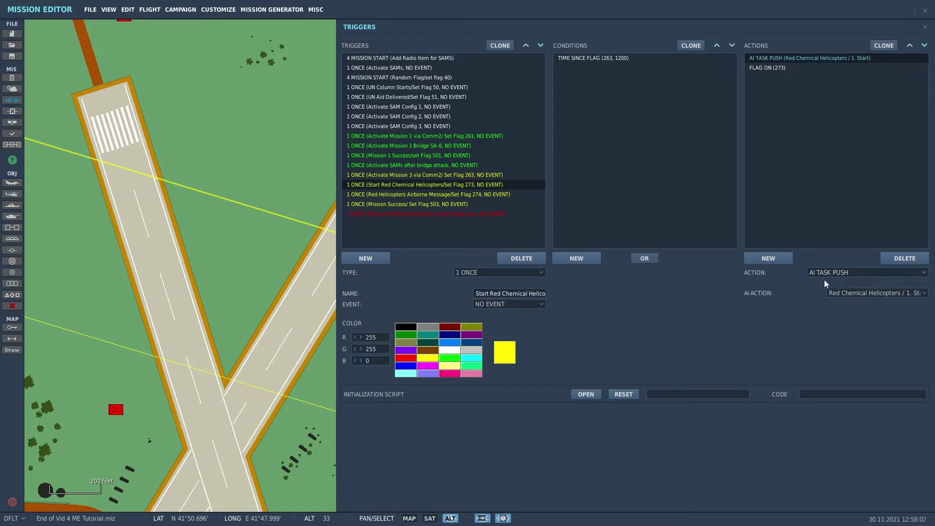
- Check the action-type and AI-action lists without changes, then select Red Helicopters Airborne Message
click(924, 273)
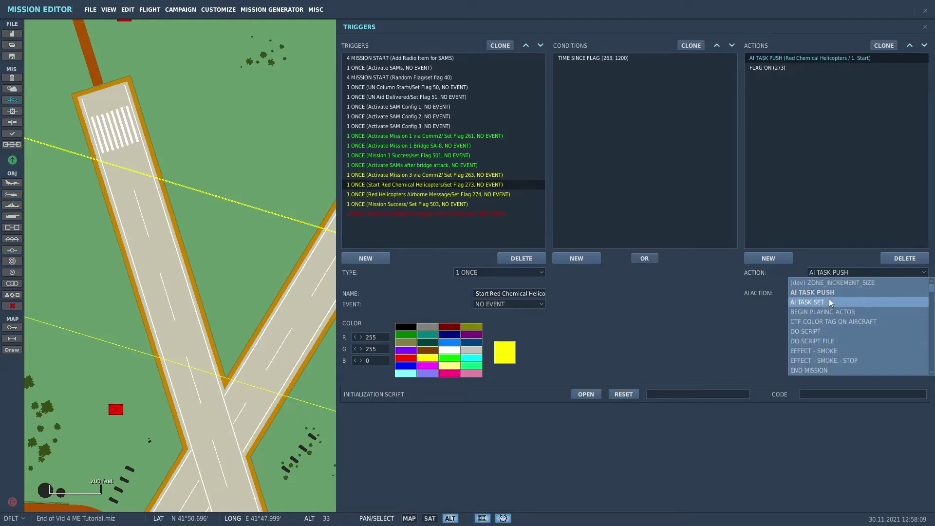
click(872, 159)
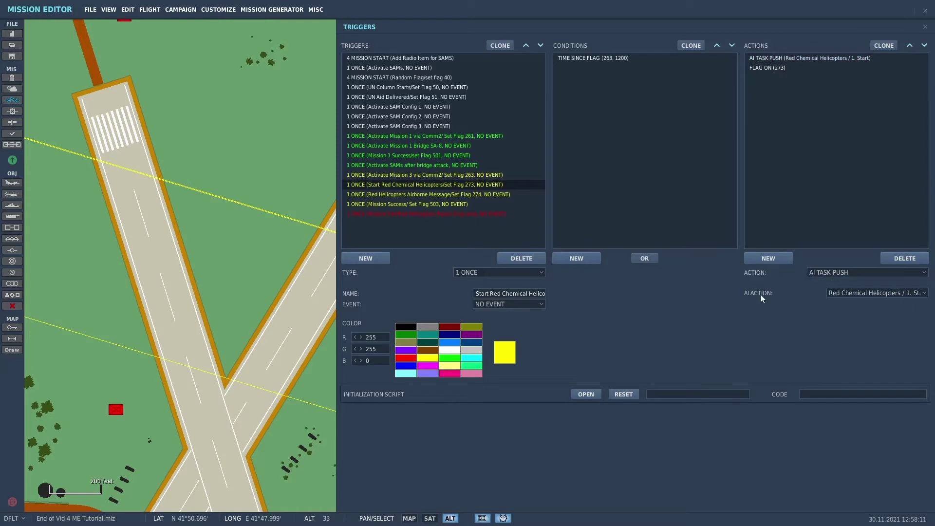
click(927, 294)
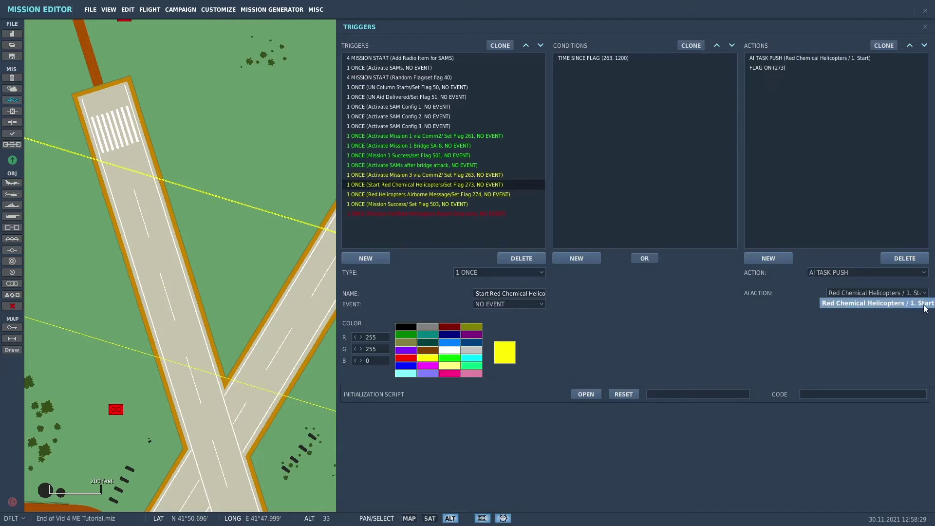
click(853, 363)
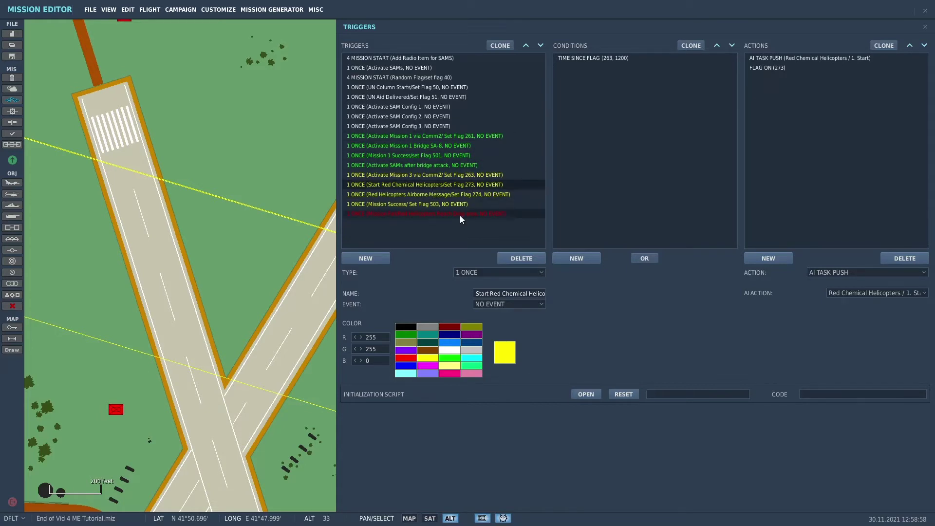
click(464, 196)
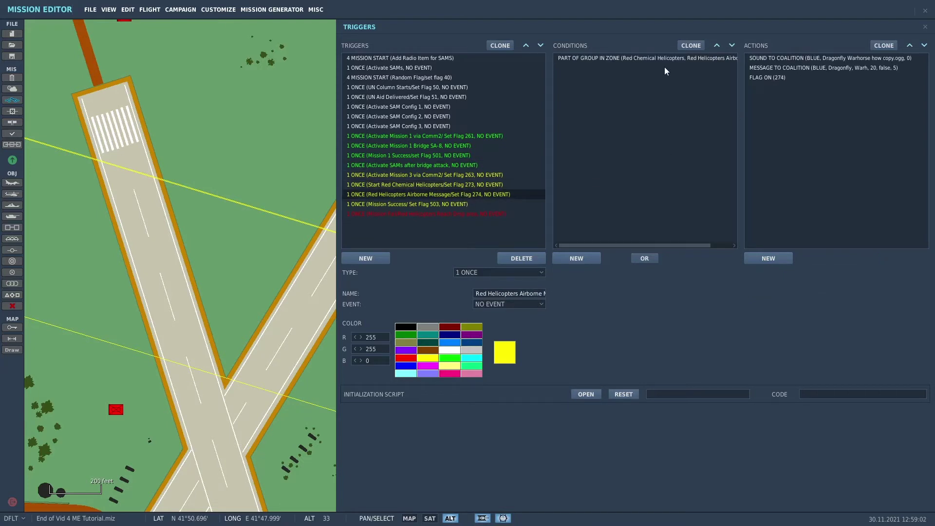
scroll(237, 326, down, 3)
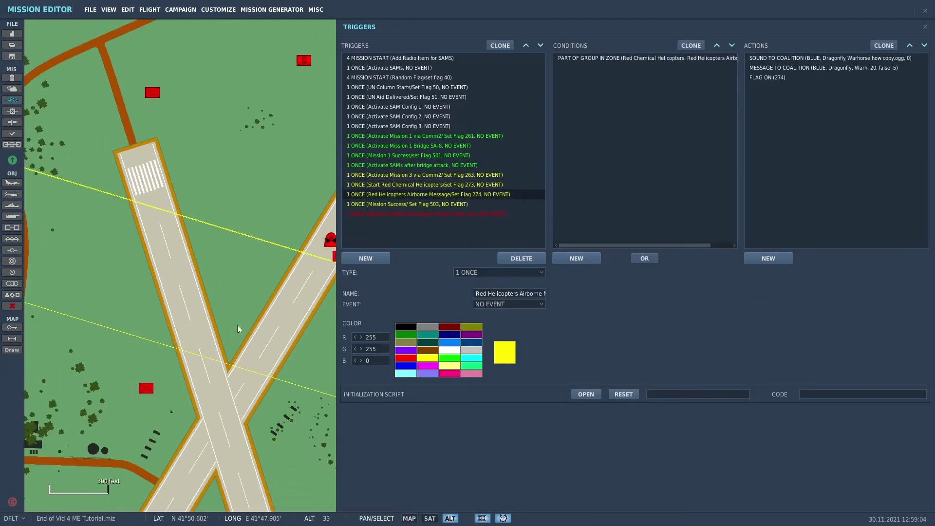
- Close the Triggers window and zoom the map around Kobuleti airfield
click(926, 27)
scroll(605, 256, down, 6)
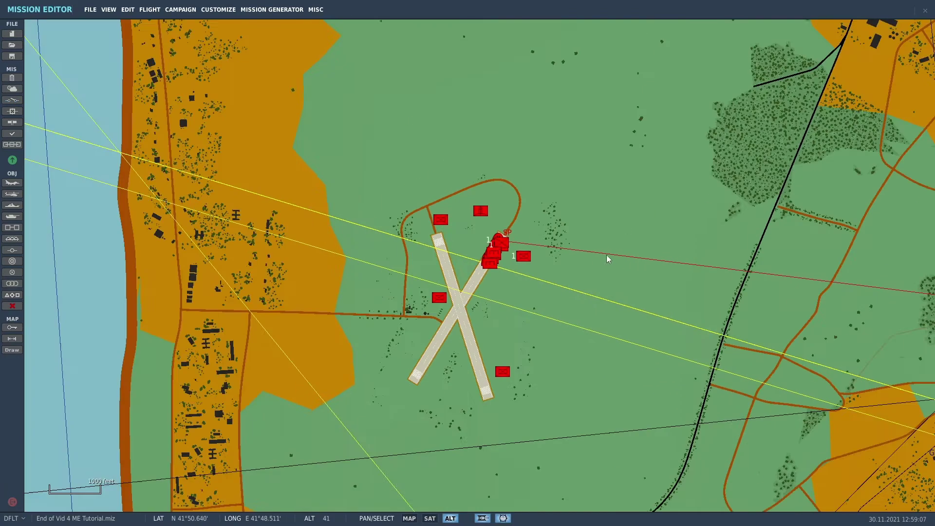
scroll(53, 323, up, 1)
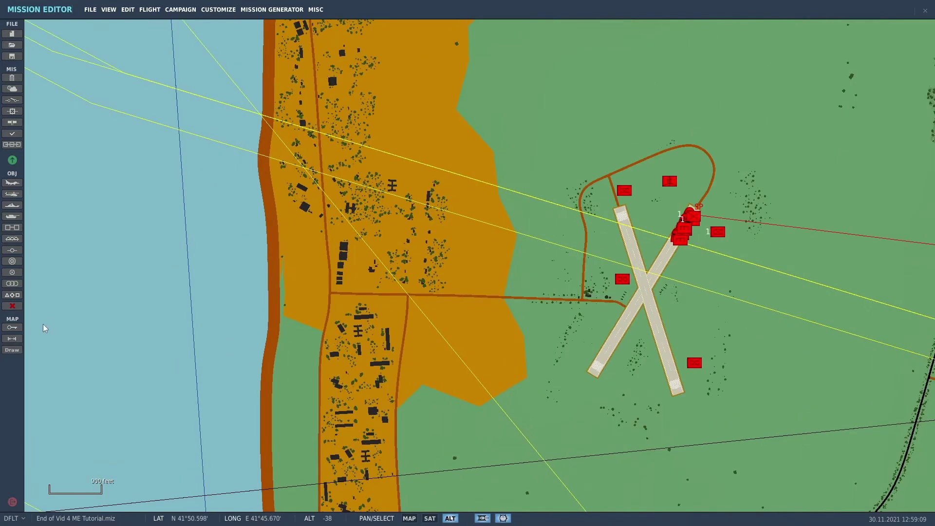
- Uncheck HIDDEN for UN Aid Delivered, Red Helicopters Airborne and Red Chemical Drop zones
click(18, 286)
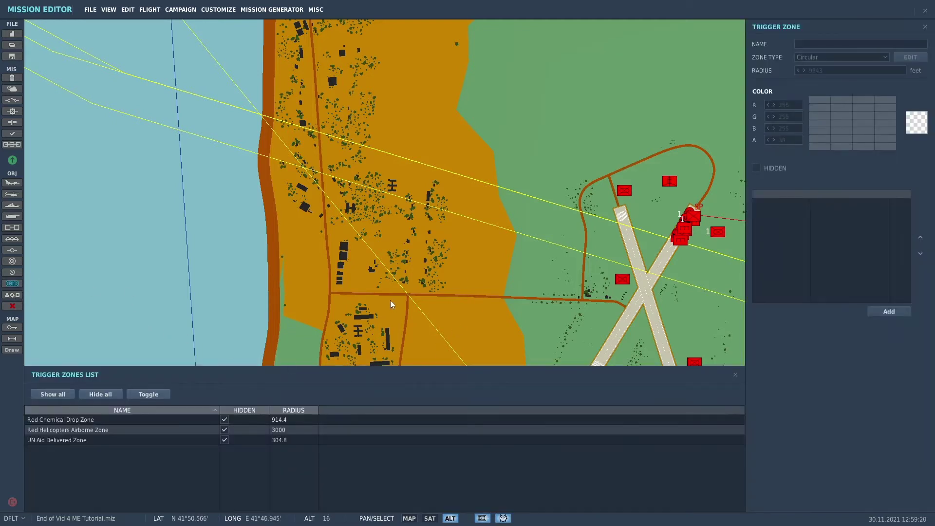
scroll(390, 300, down, 1)
drag(390, 300, 411, 105)
scroll(429, 155, down, 6)
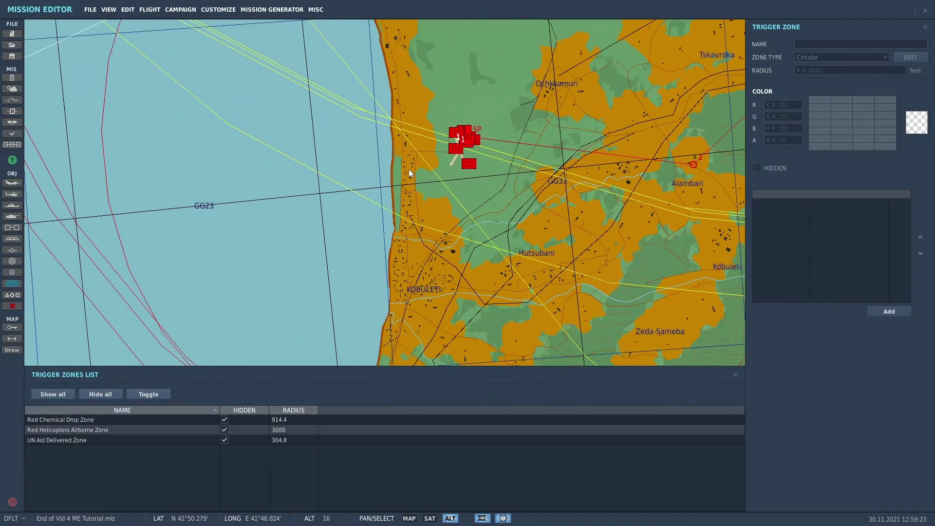
scroll(399, 180, down, 5)
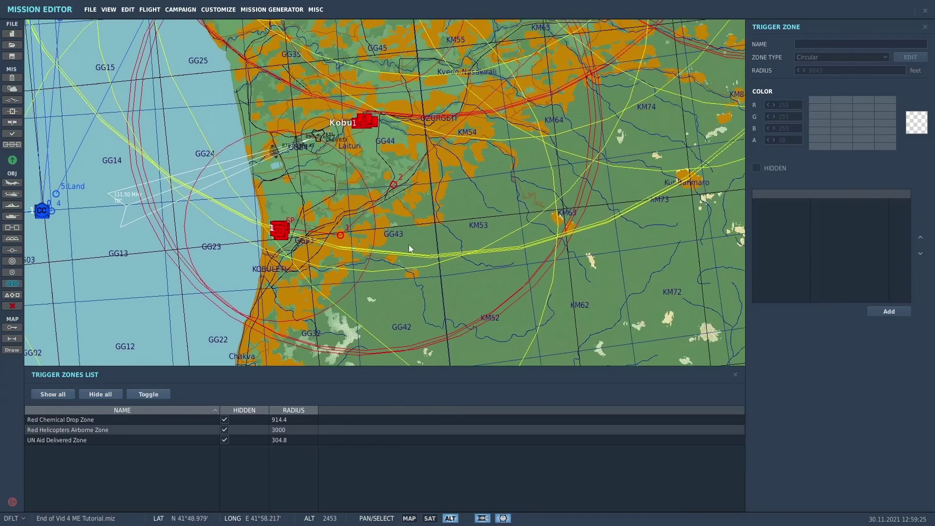
scroll(408, 238, down, 6)
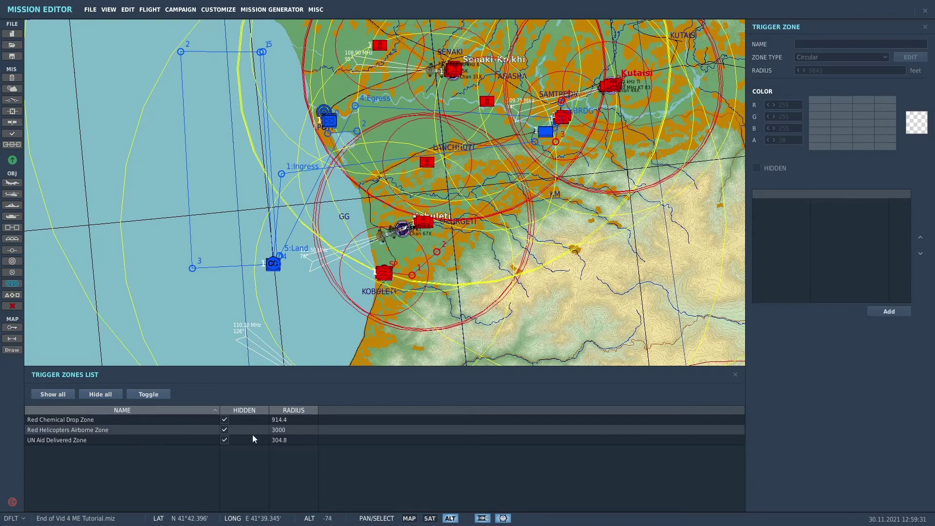
click(224, 440)
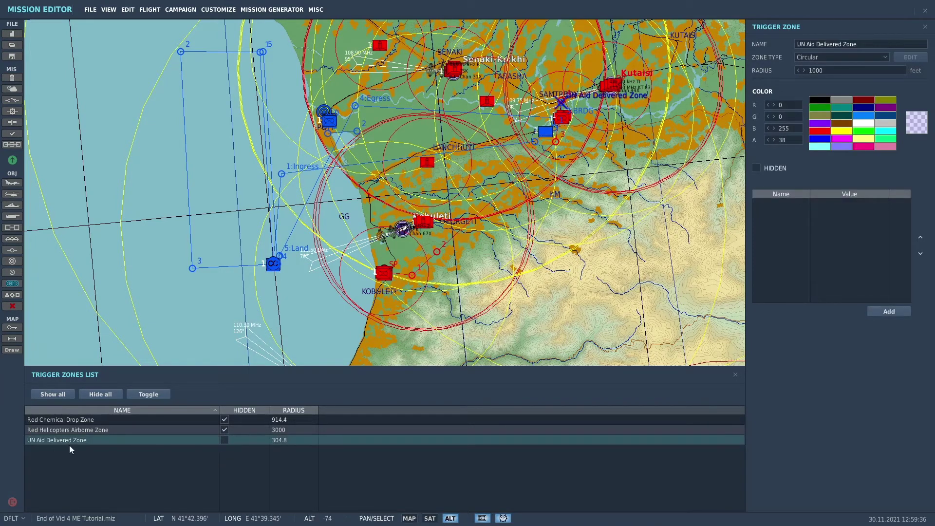
click(224, 429)
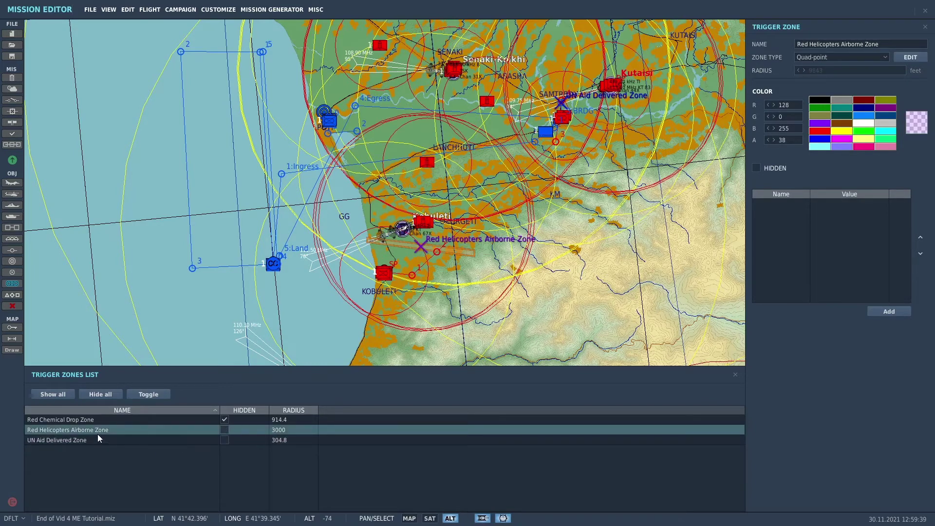
click(225, 420)
- Frame the map on the Kobuleti area around the helicopter zone
scroll(531, 304, up, 5)
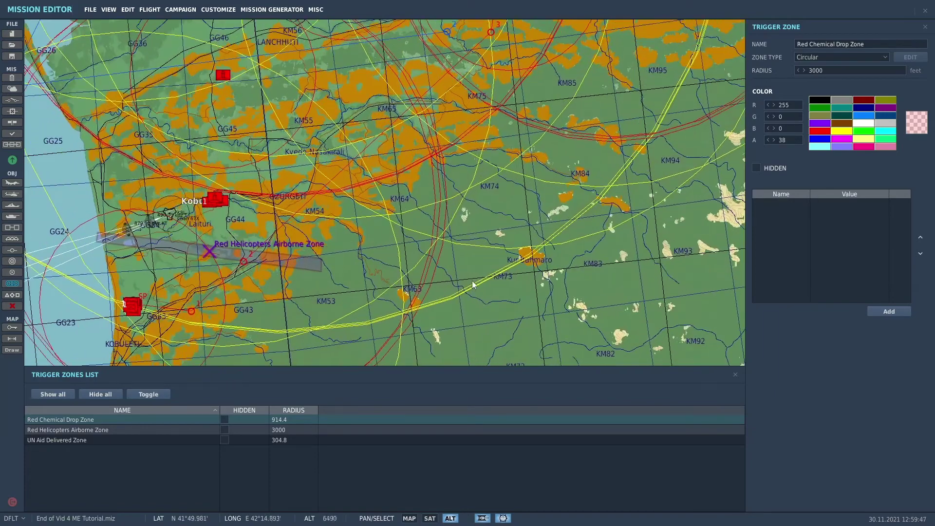
scroll(512, 268, up, 4)
drag(497, 262, 558, 262)
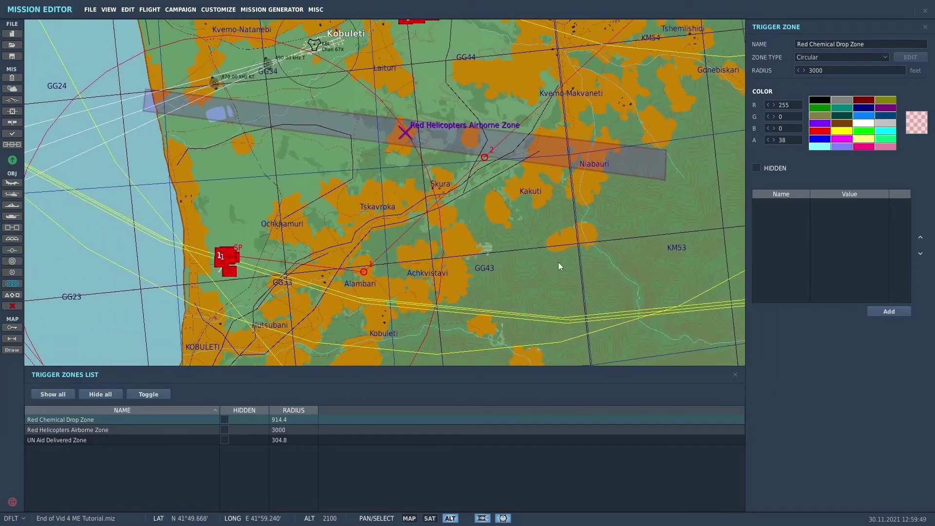
scroll(554, 261, up, 3)
mouse_move(541, 305)
mouse_down()
mouse_move(542, 317)
mouse_move(546, 298)
mouse_up()
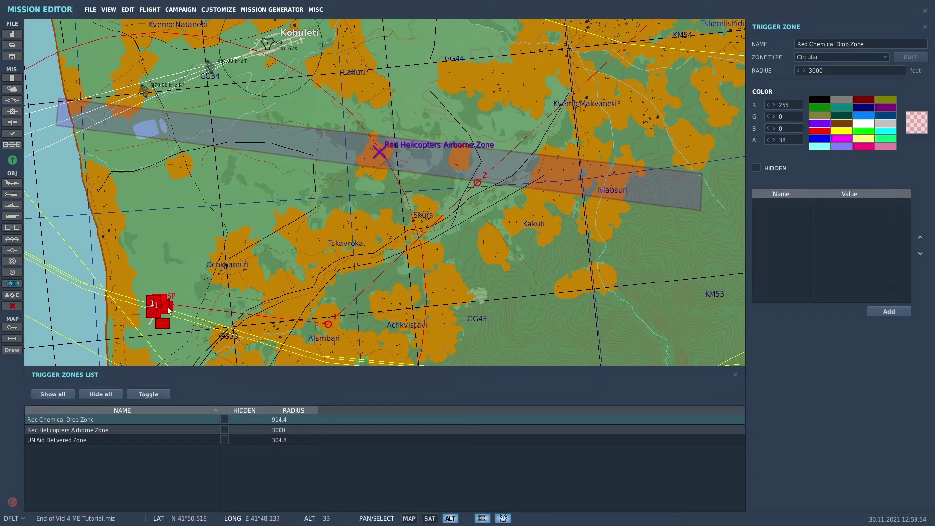
drag(420, 262, 325, 216)
drag(217, 243, 267, 262)
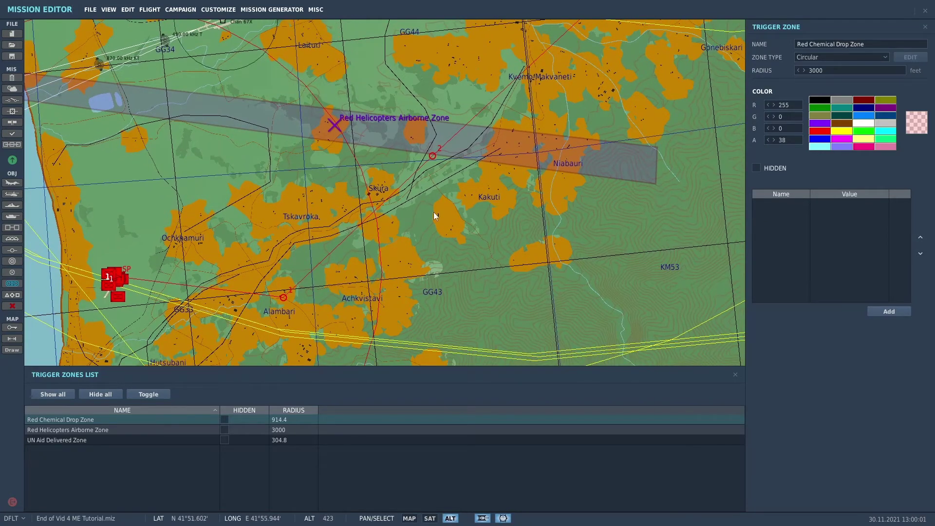
scroll(496, 220, down, 1)
drag(495, 218, 531, 257)
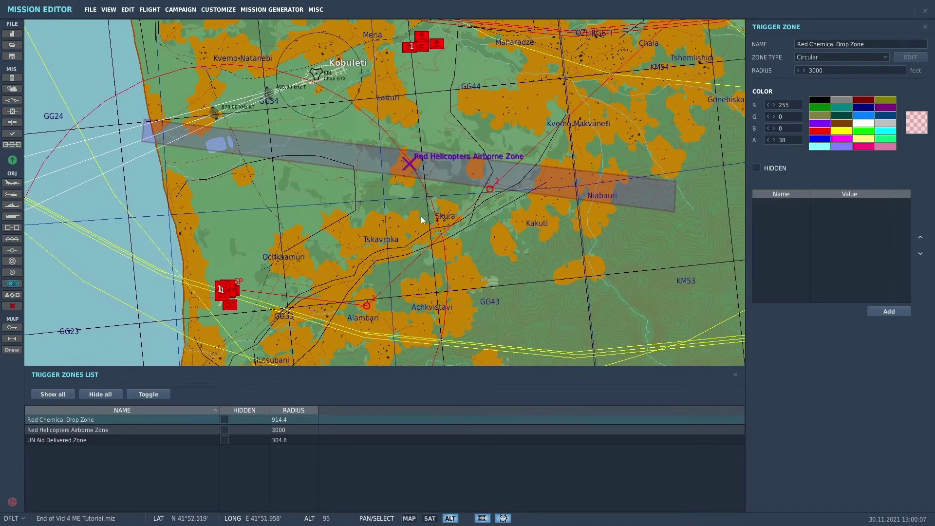
- Place New Trigger Zone-1 near Skura and set its zone type to Quad-point
click(13, 272)
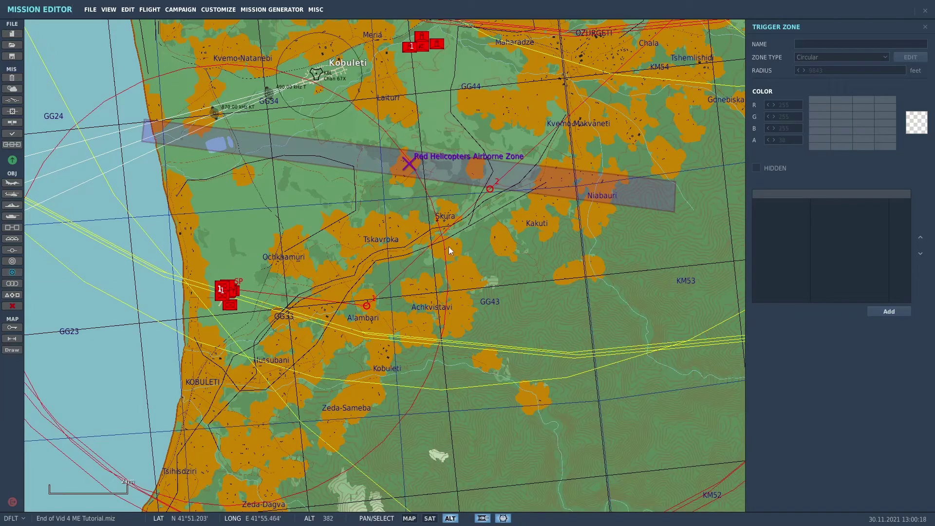
click(482, 264)
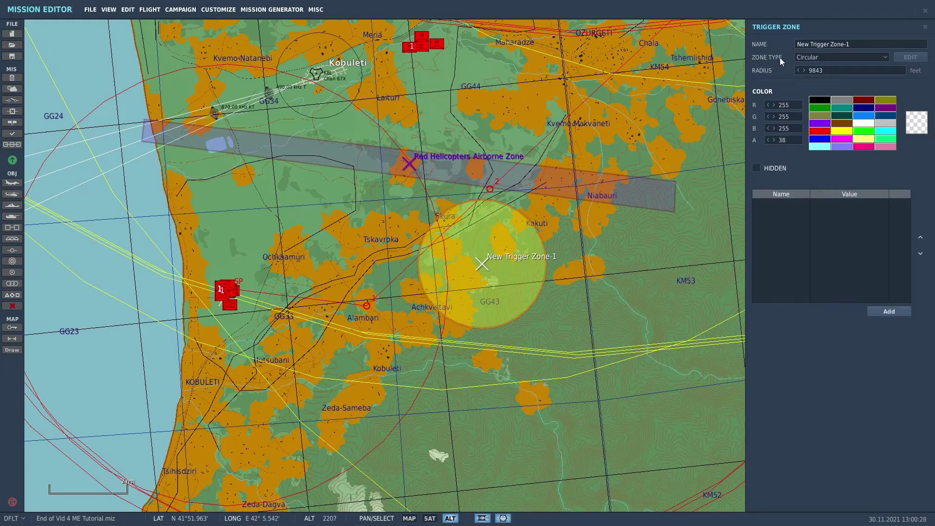
click(885, 58)
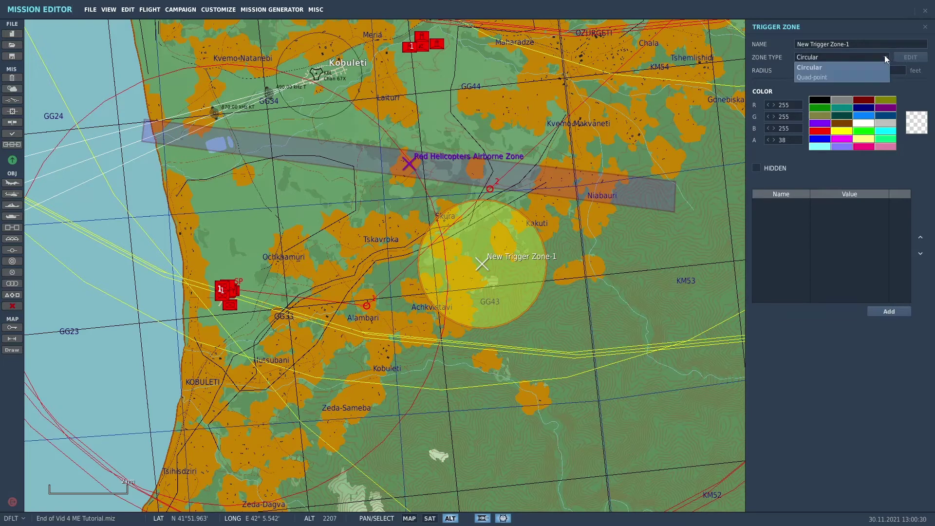
click(865, 77)
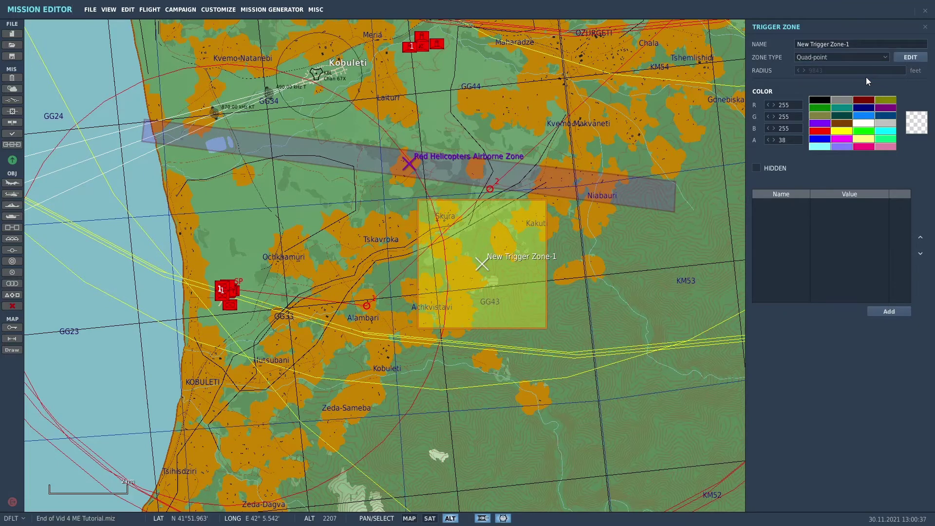
- Drag New Trigger Zone-1's four corners into a large triangle reaching east to KM53 and far south
click(911, 58)
drag(418, 199, 202, 196)
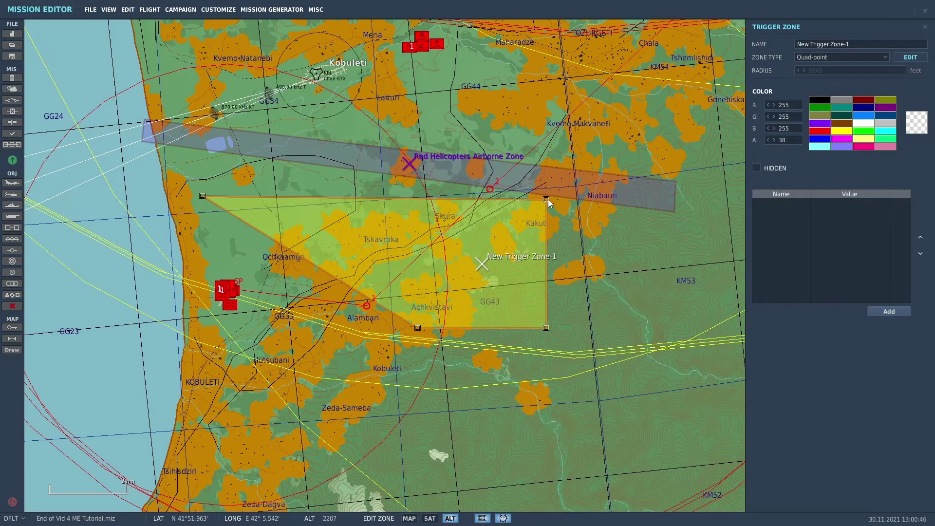
drag(548, 200, 693, 246)
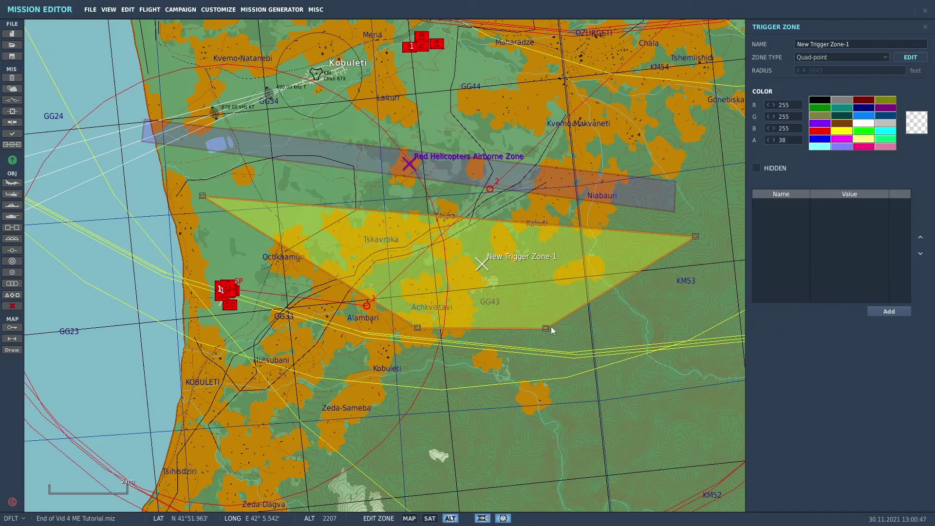
drag(550, 328, 502, 483)
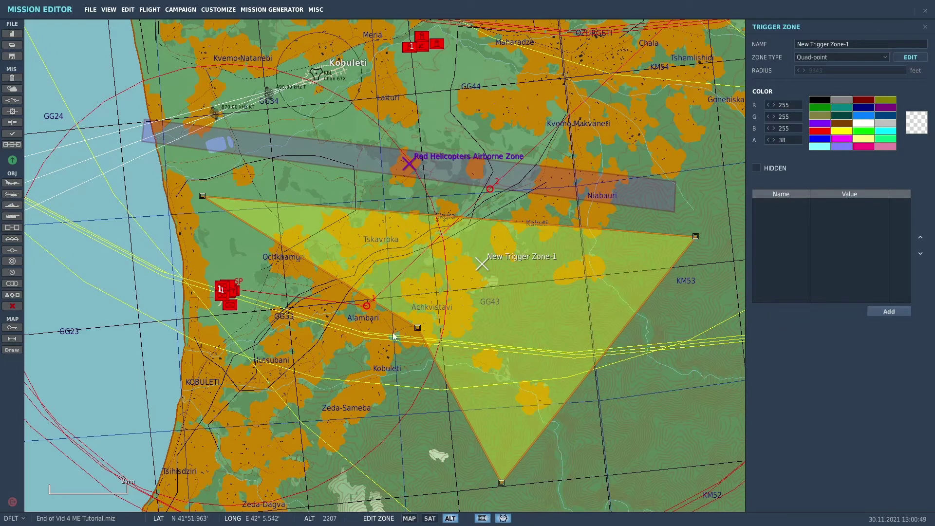
drag(418, 327, 447, 300)
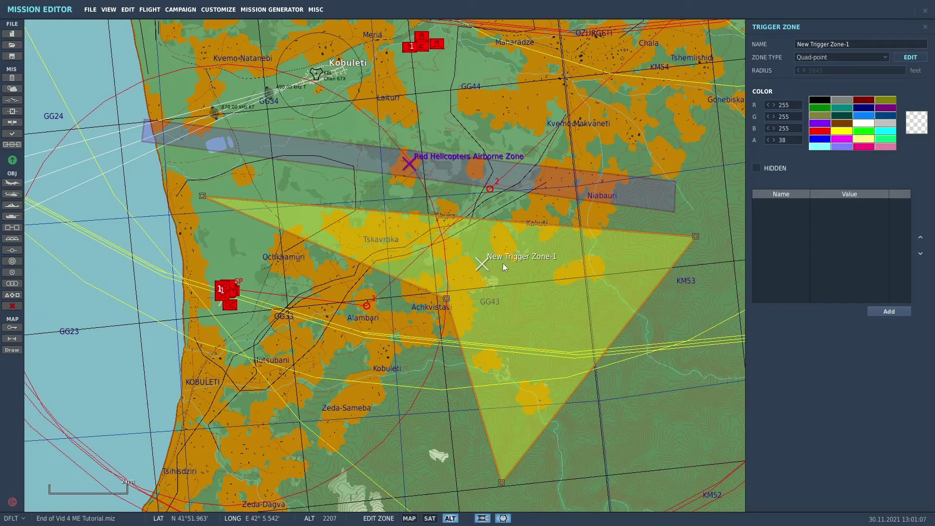
click(907, 57)
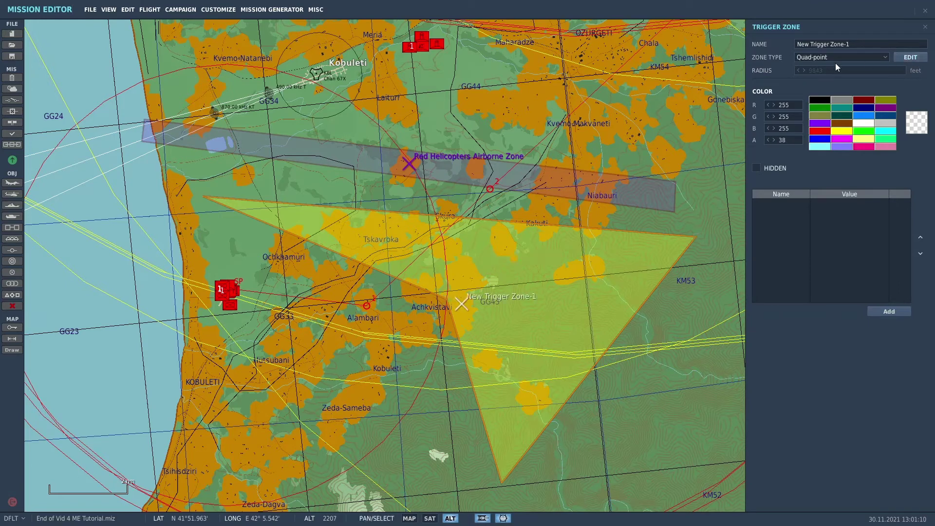
click(925, 27)
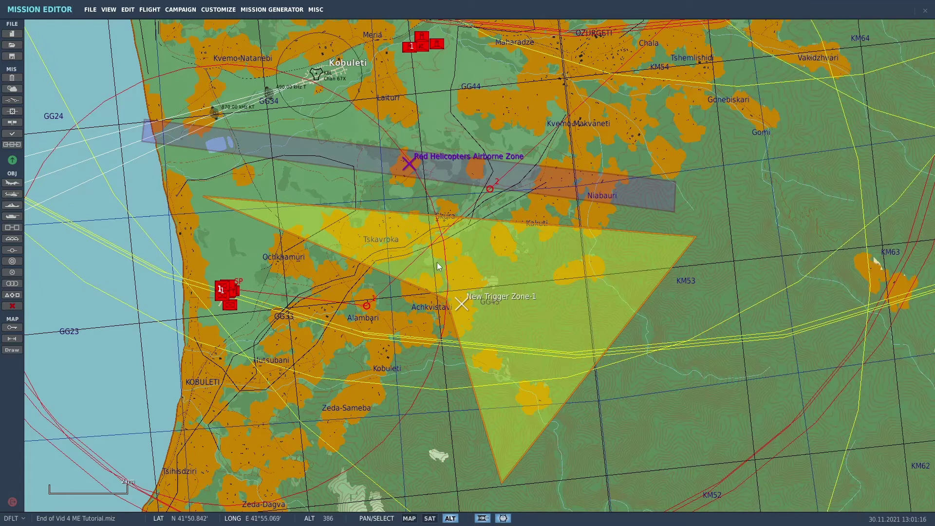
click(462, 305)
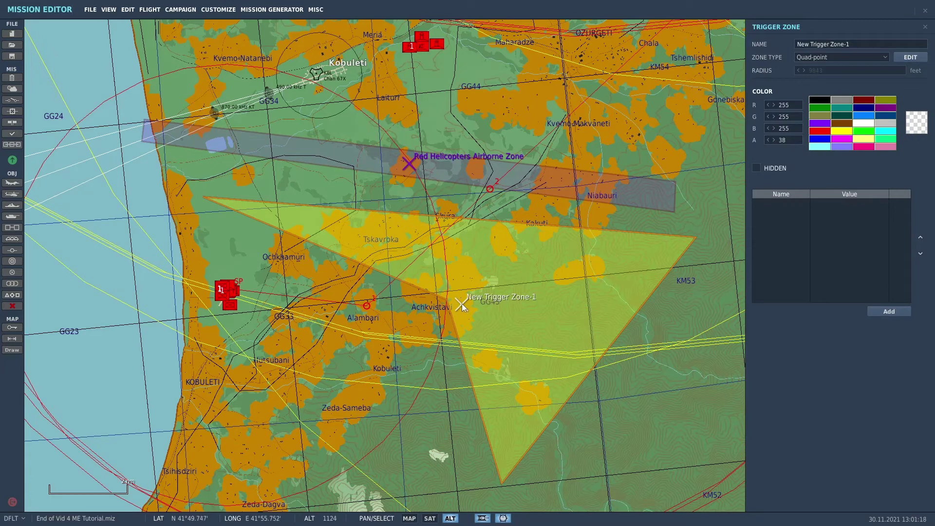
- Delete New Trigger Zone-1 from the zone list and recentre on the Red Helicopters Airborne Zone
click(12, 284)
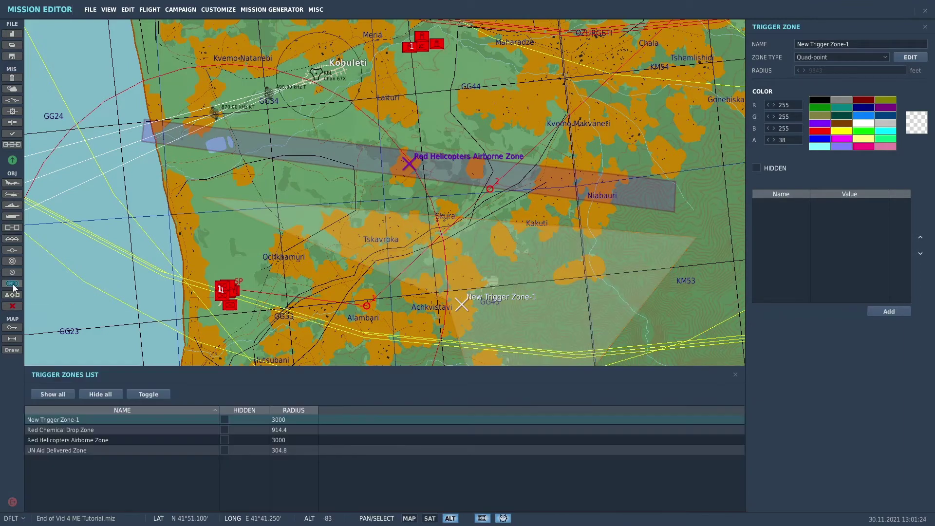
click(183, 419)
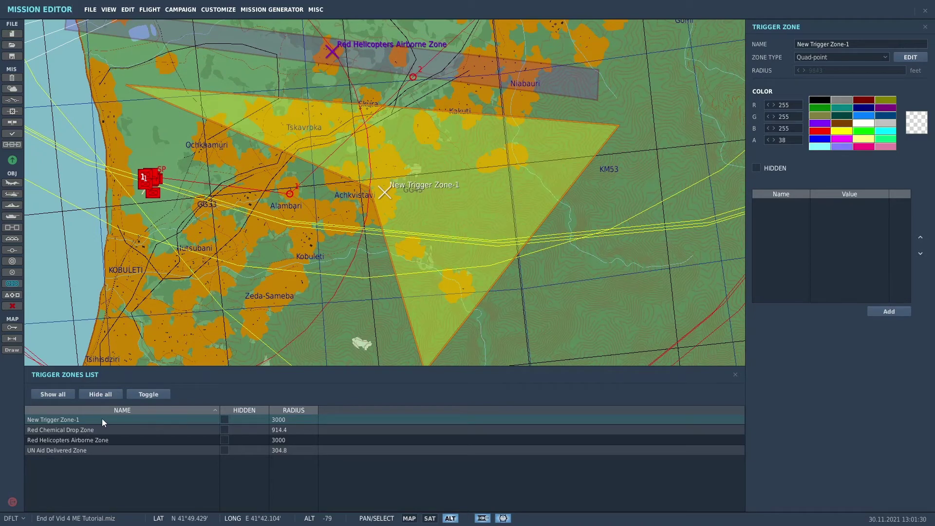
key(Delete)
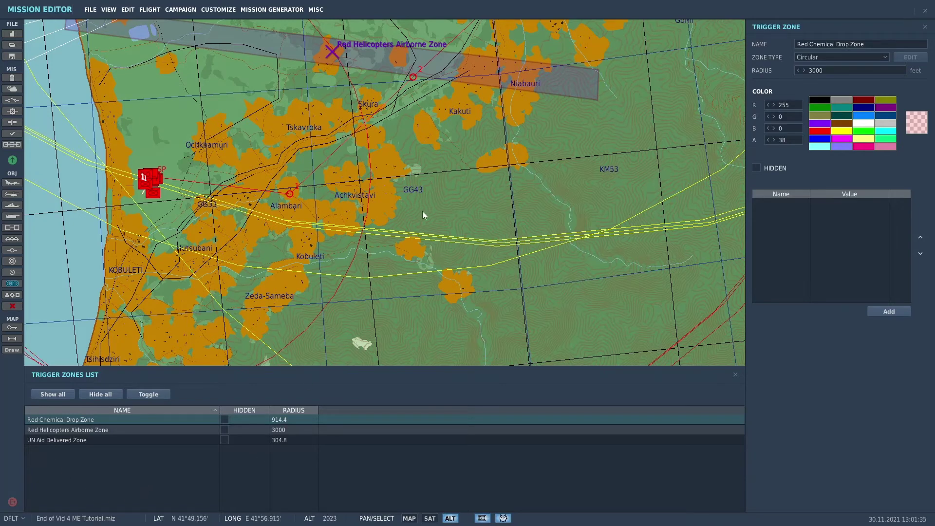
right_drag(472, 240, 439, 329)
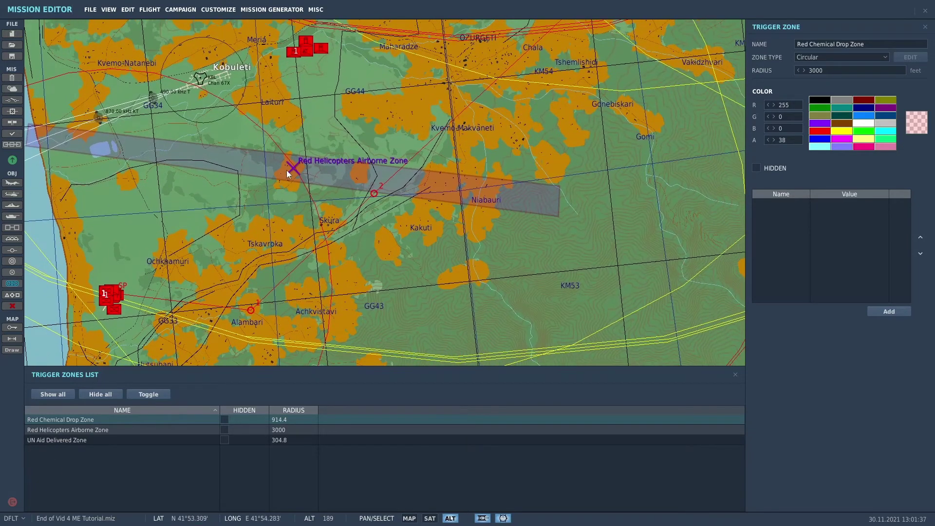
scroll(325, 253, up, 1)
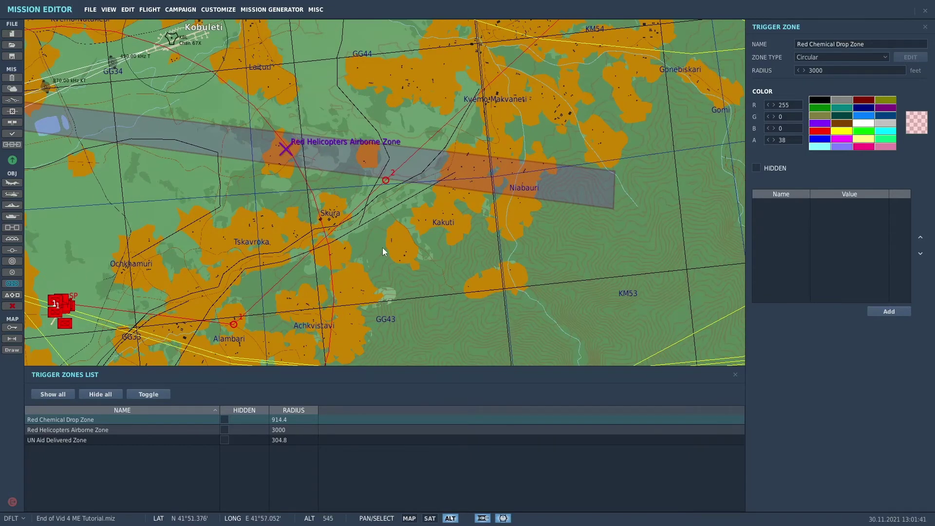
right_drag(361, 266, 436, 282)
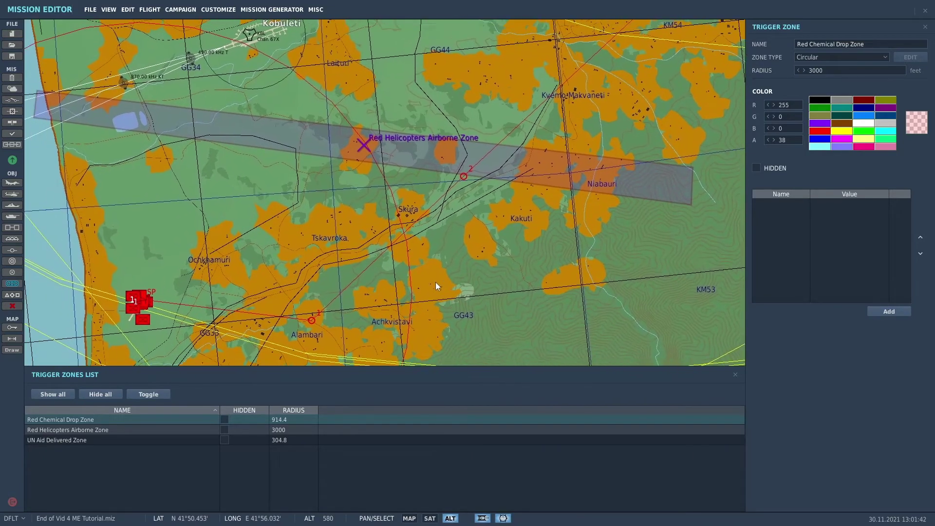
- Inspect the airborne trigger's zone condition, sound, and 20-second Blue message with 5-second delay
click(13, 99)
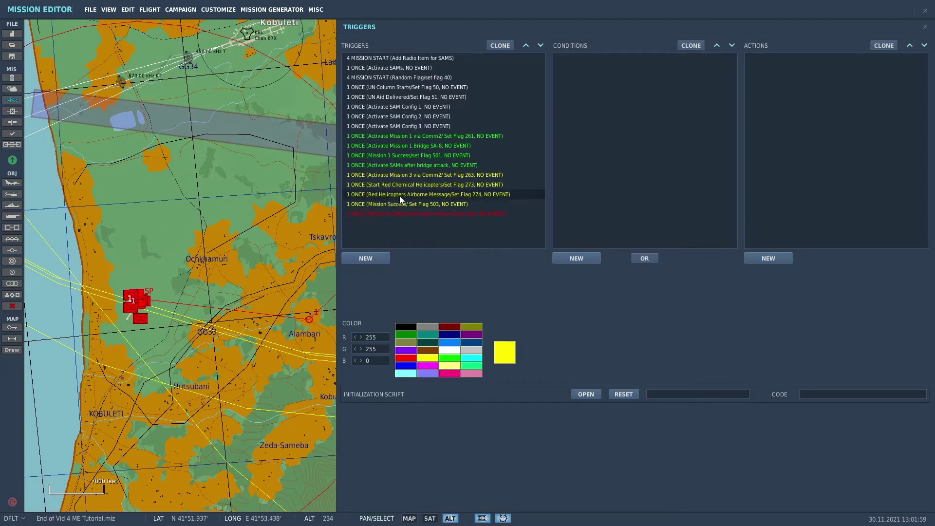
click(461, 196)
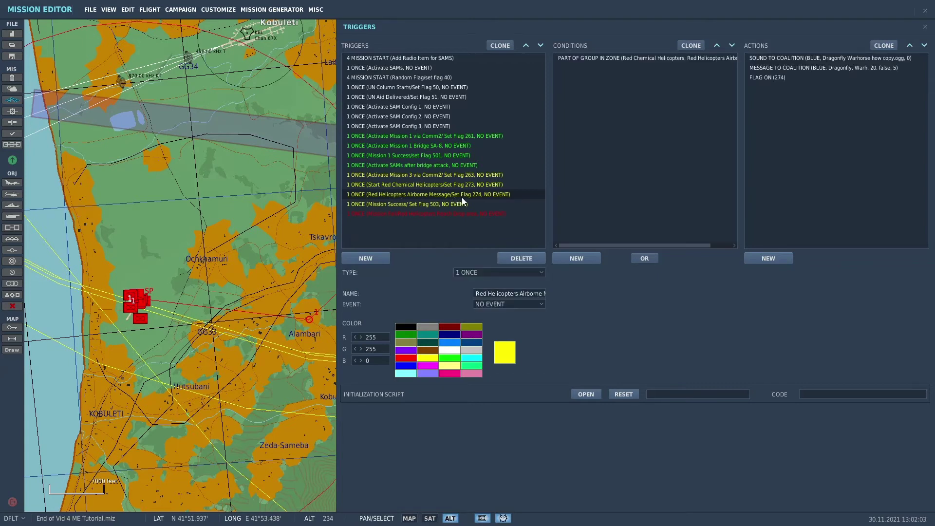
click(627, 60)
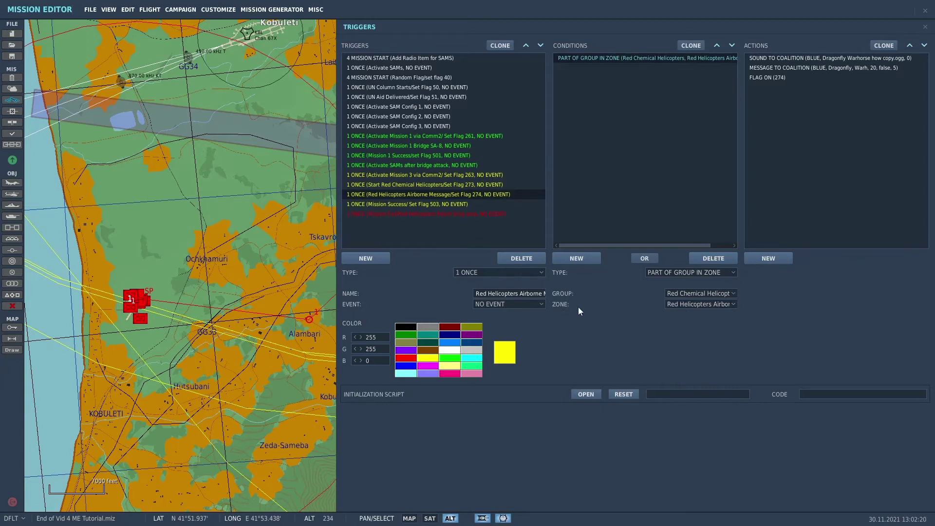
click(734, 305)
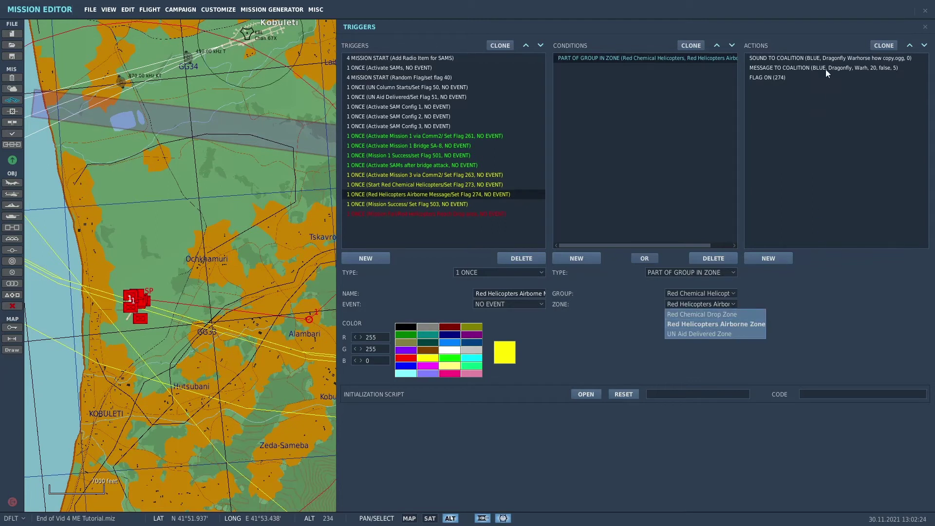
click(813, 58)
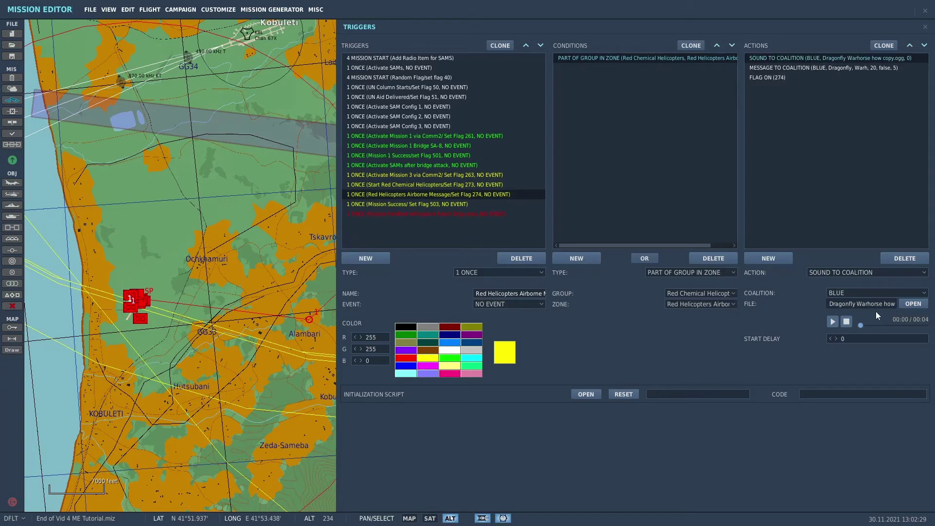
click(816, 67)
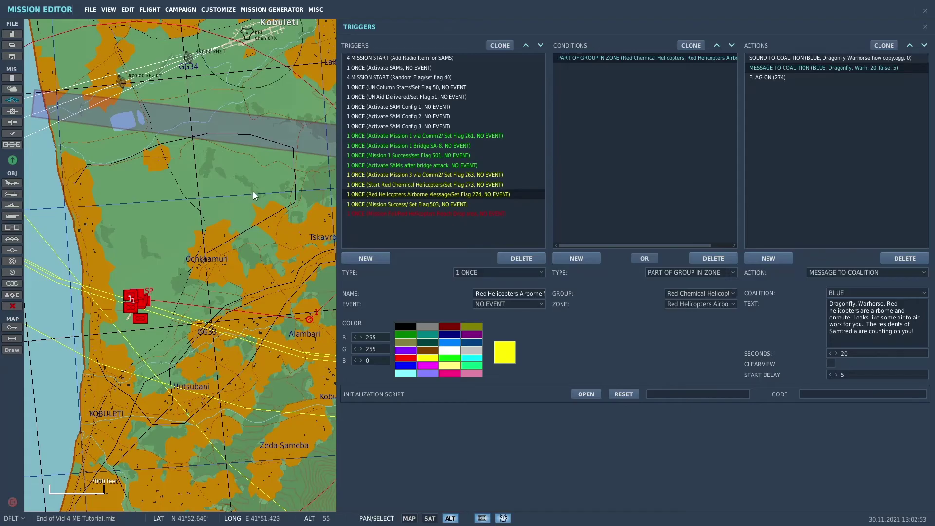
- Close the triggers, zoom in on the Samtredia drop zones, and bring up the trigger list
key(Escape)
scroll(733, 215, down, 4)
drag(728, 150, 365, 337)
scroll(479, 281, down, 2)
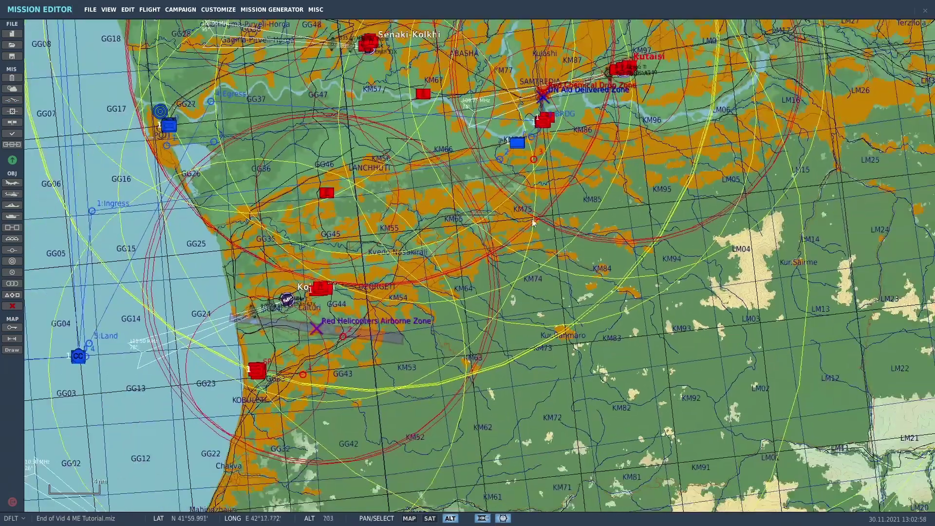
drag(482, 219, 487, 359)
scroll(488, 359, up, 6)
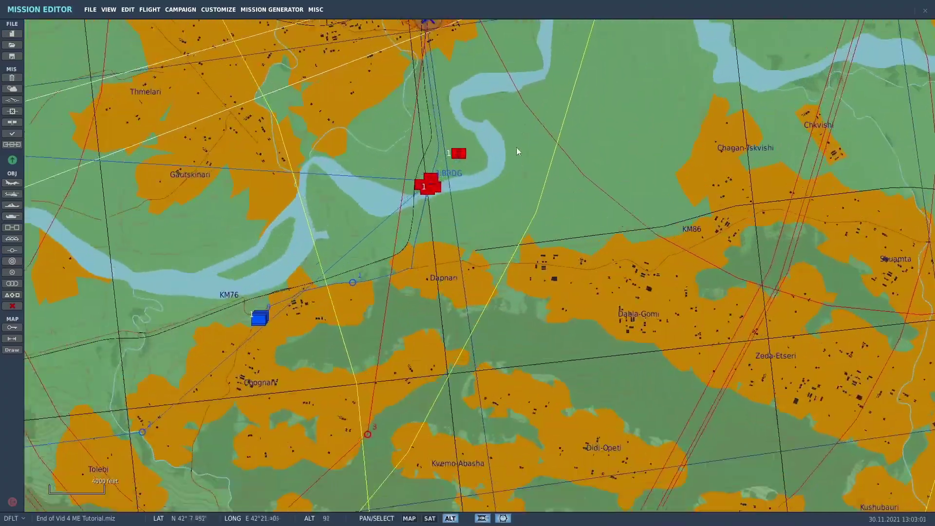
drag(518, 151, 622, 355)
scroll(547, 279, up, 4)
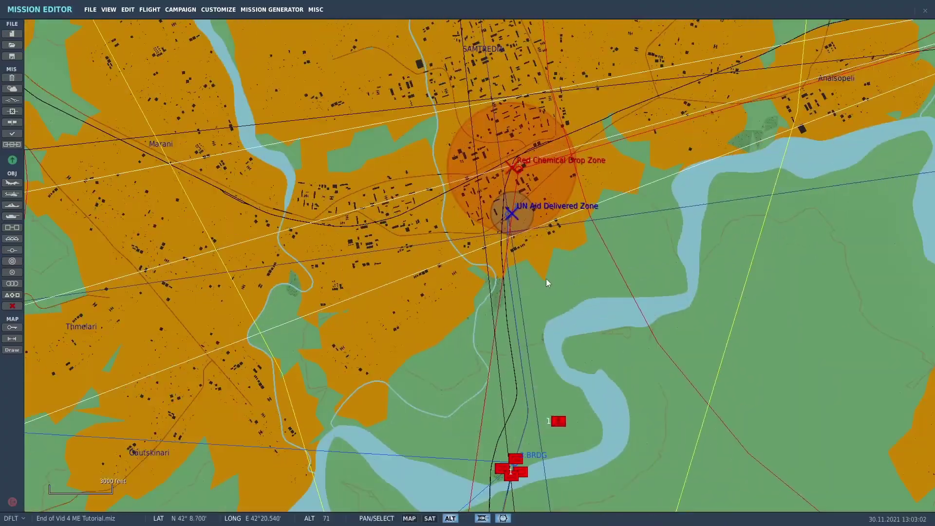
drag(559, 259, 571, 462)
scroll(617, 360, up, 3)
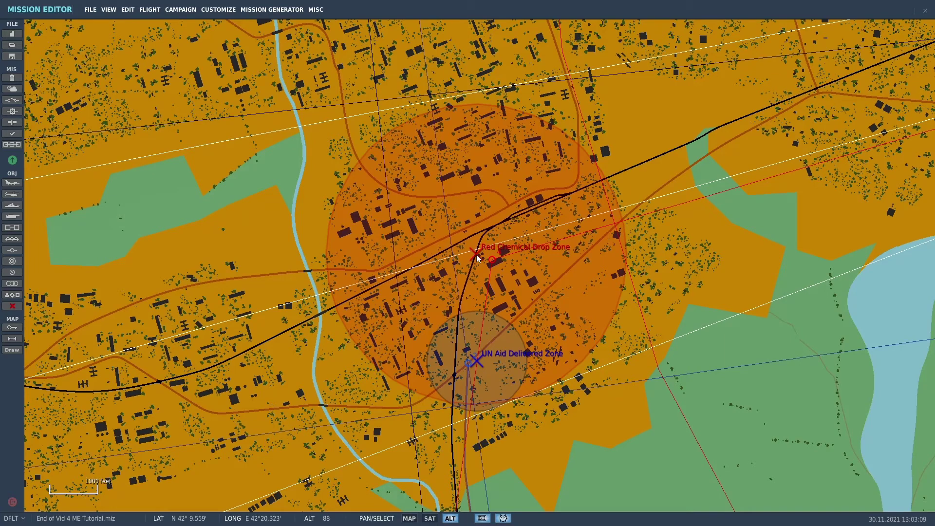
scroll(646, 349, down, 1)
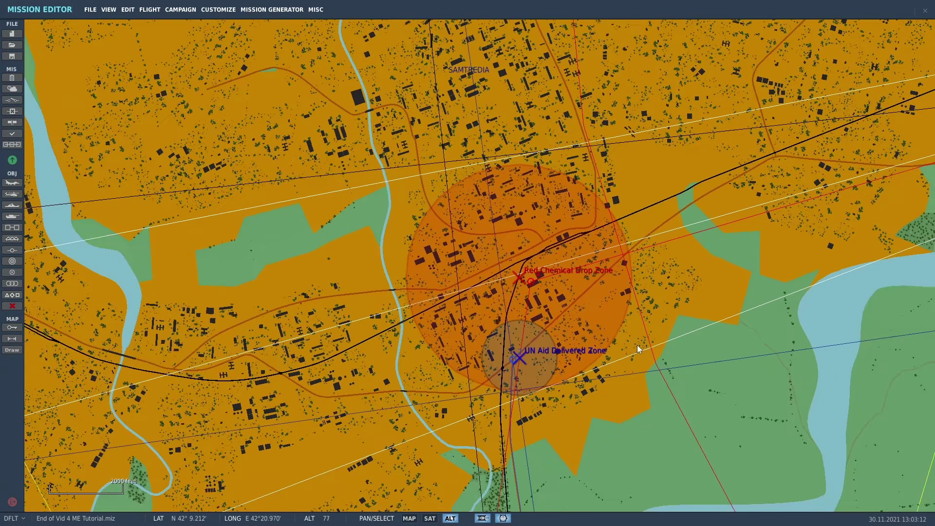
click(18, 103)
- Review Mission Fail's drop-zone condition, attention sound and failure message, then select Mission Success
click(467, 214)
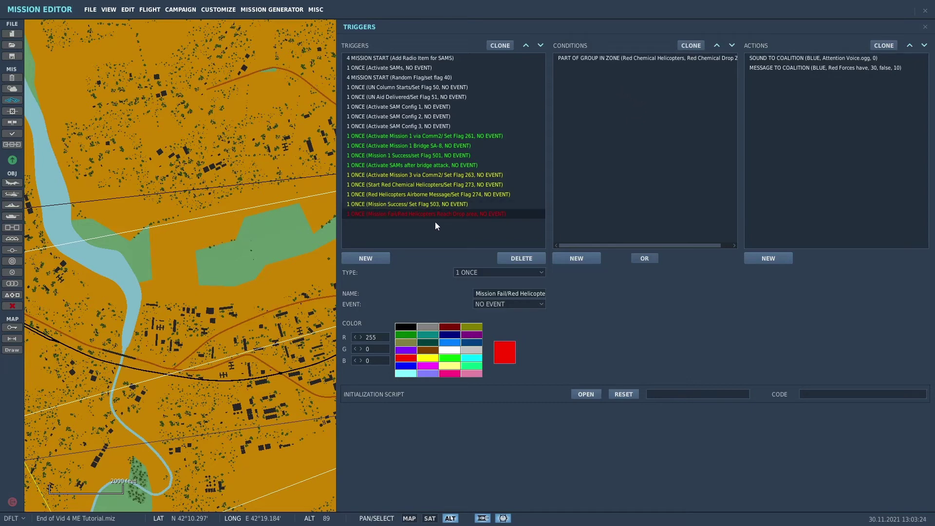
click(622, 58)
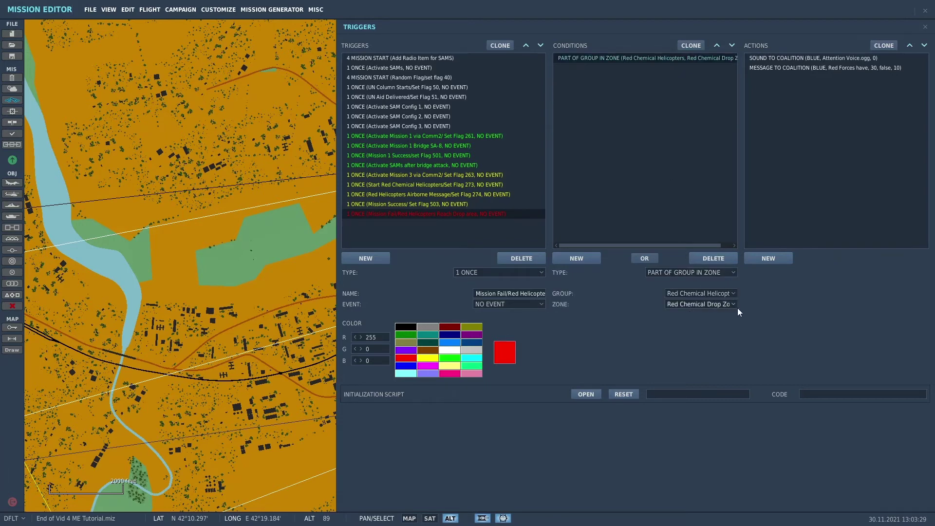
click(794, 59)
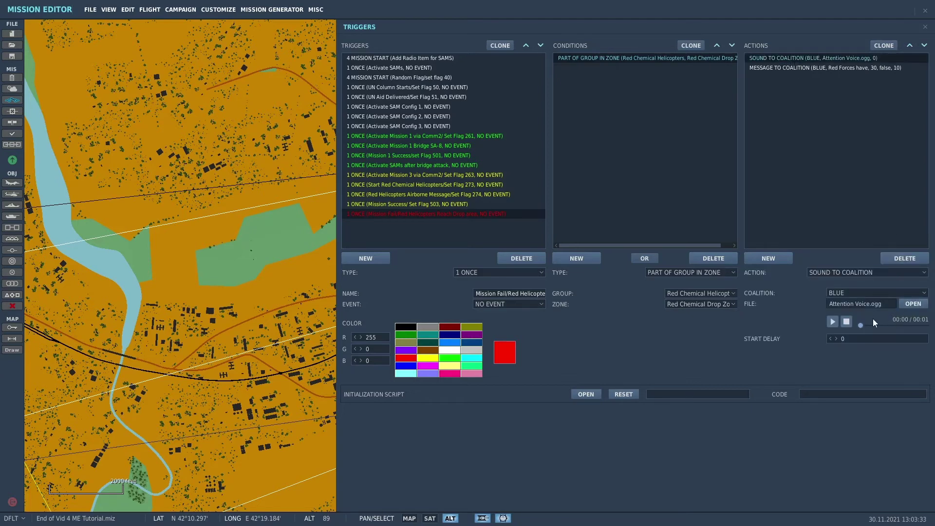
click(830, 327)
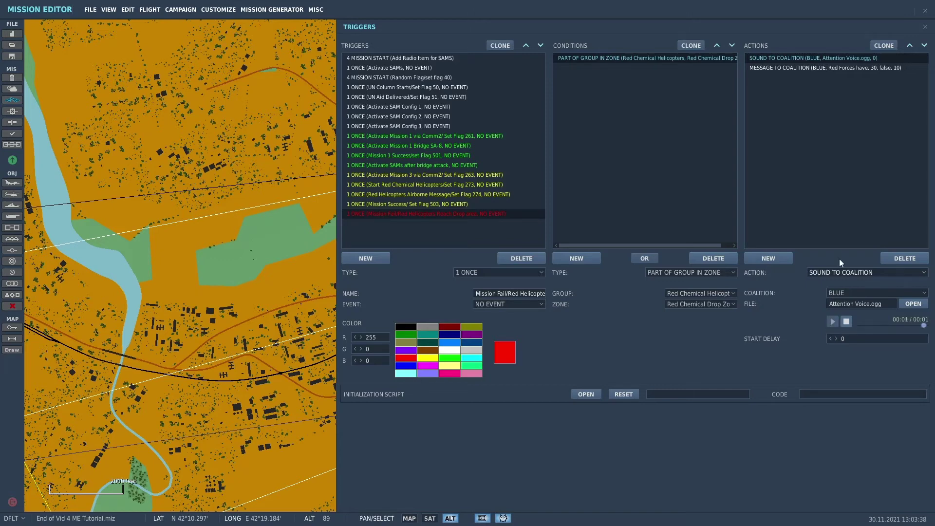
click(828, 68)
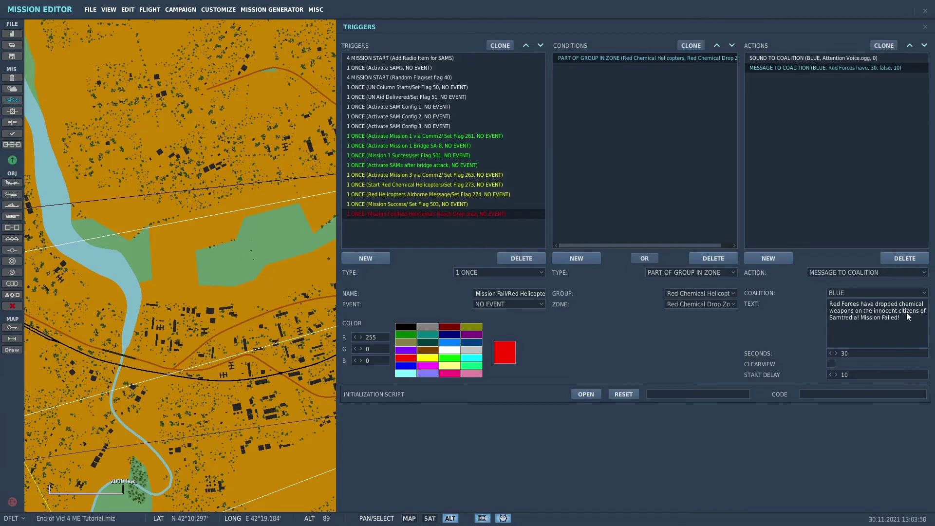
click(403, 204)
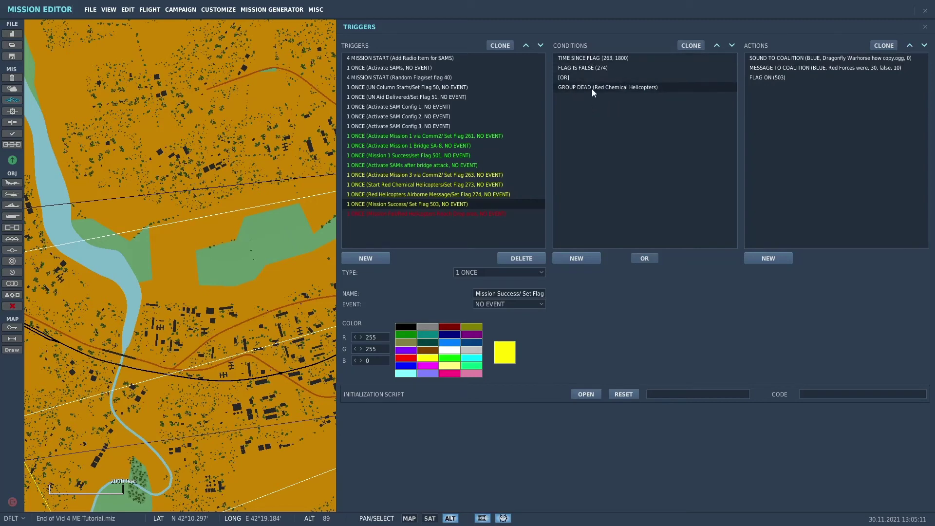
- Review the Mission Success sound, success message, and the Flag On 503 action
click(838, 58)
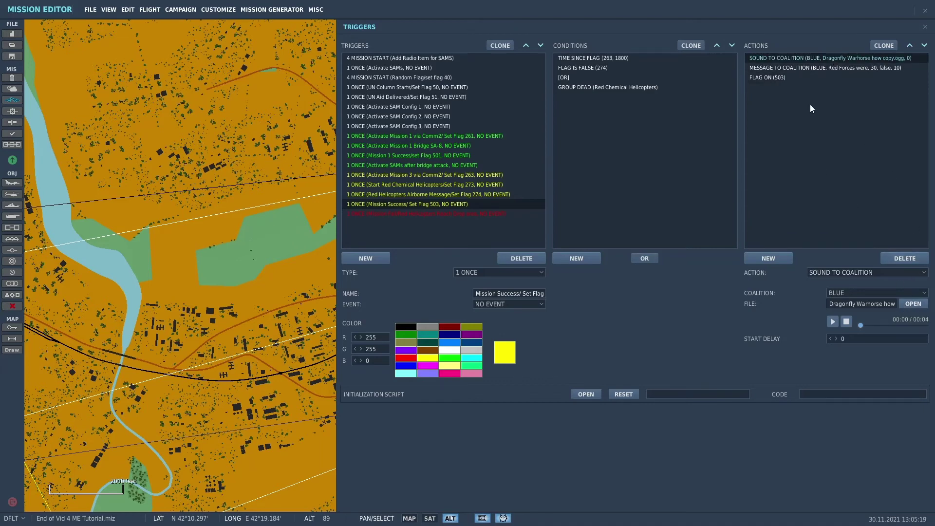
click(831, 68)
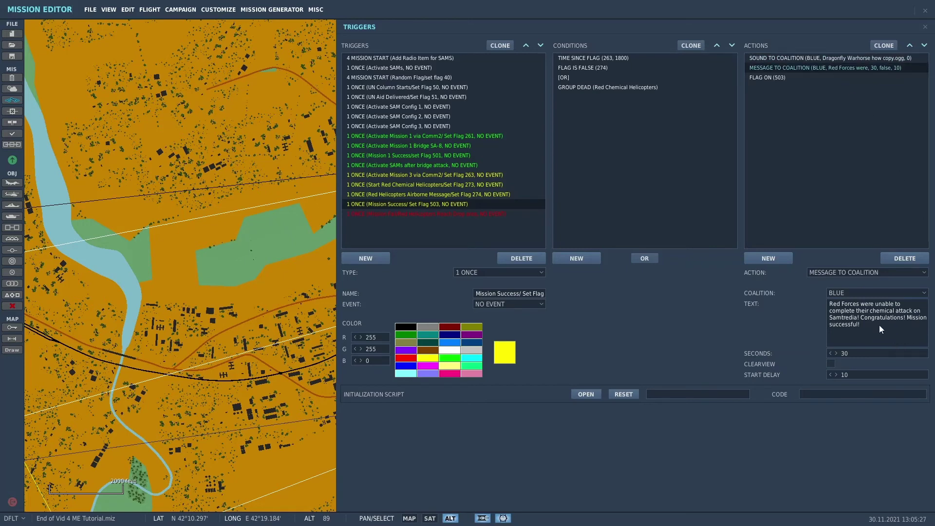
click(791, 78)
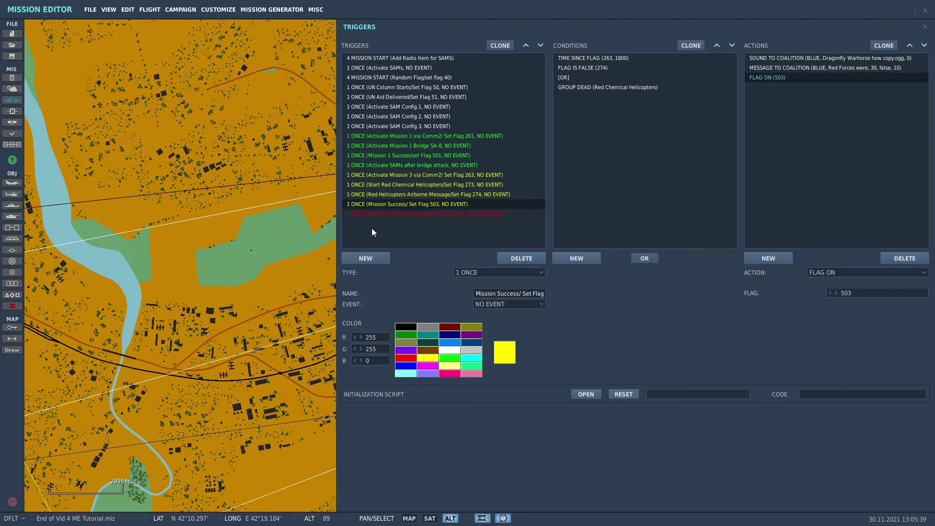
- Review the 'Msn 3: Red Helicopter Attack Stopped' goal, keeping its FLAG IS TRUE condition on flag 503 worth 100
click(926, 27)
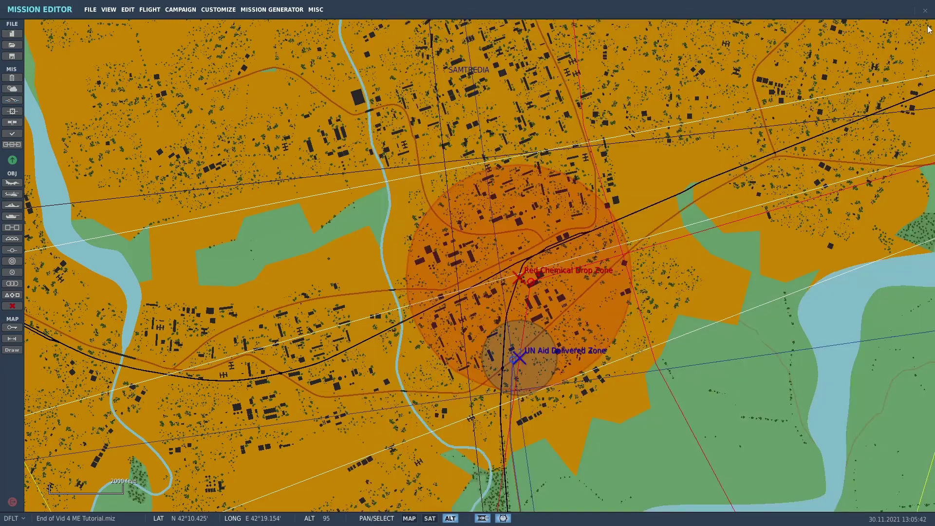
click(12, 113)
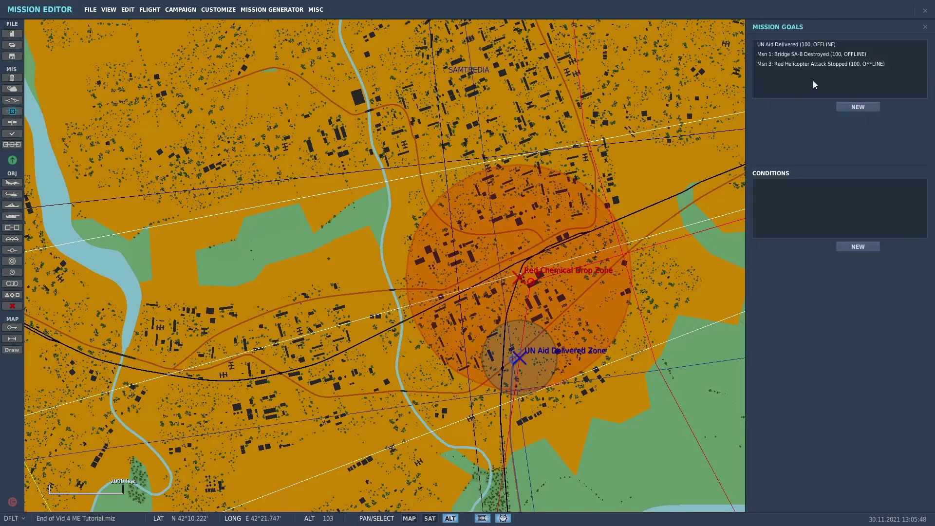
click(782, 65)
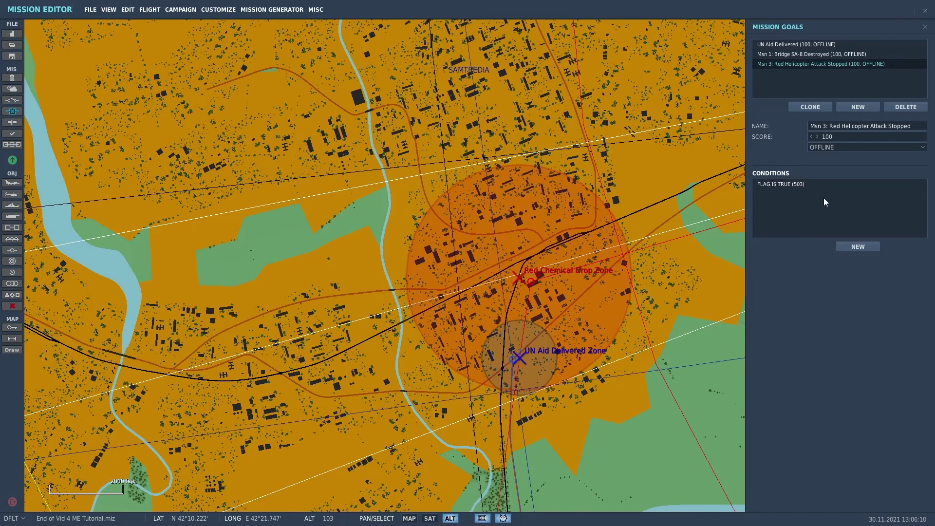
click(805, 184)
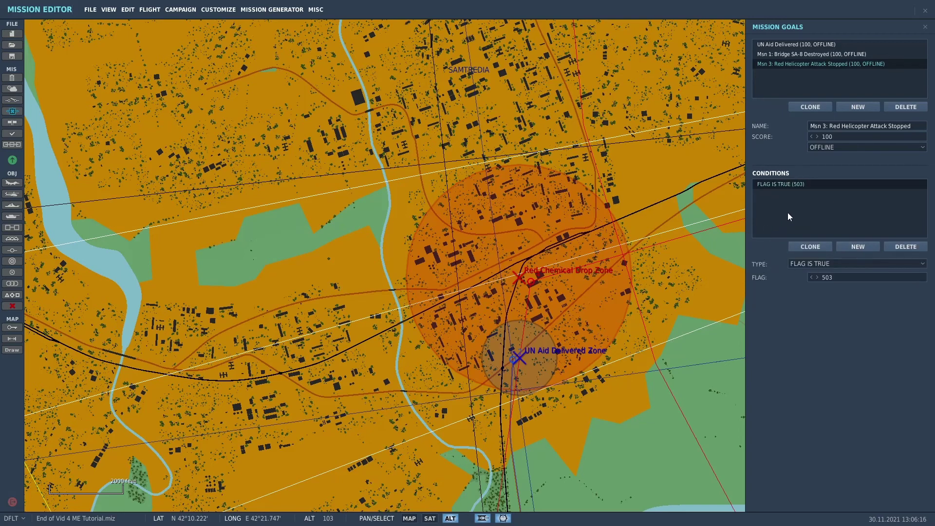
click(917, 264)
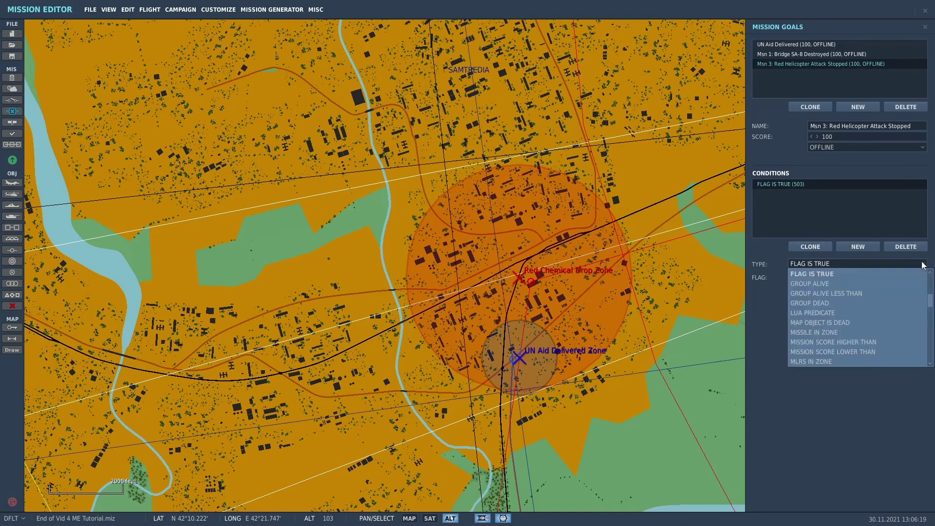
click(901, 275)
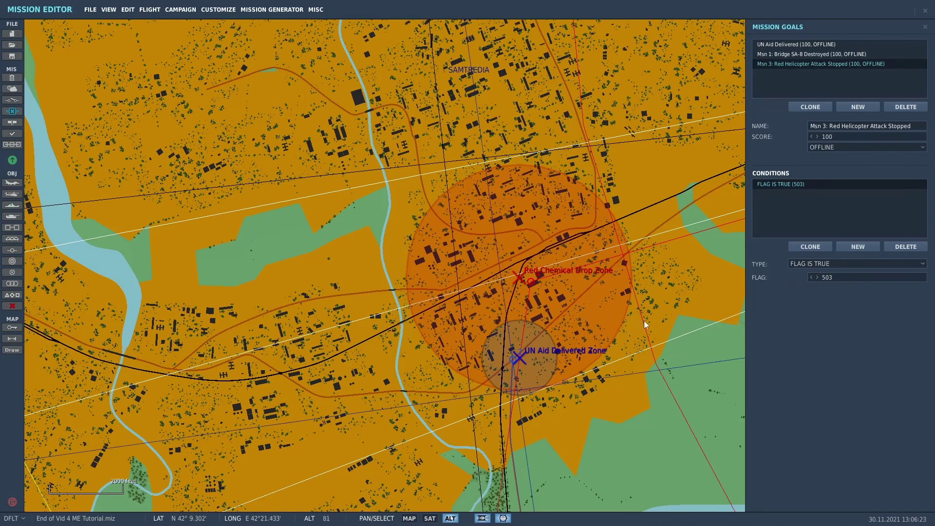
- Close the mission goals and zoom out so the map spans Samtredia's drop zones to the Kobuleti helicopter zone
click(698, 208)
scroll(709, 242, down, 1)
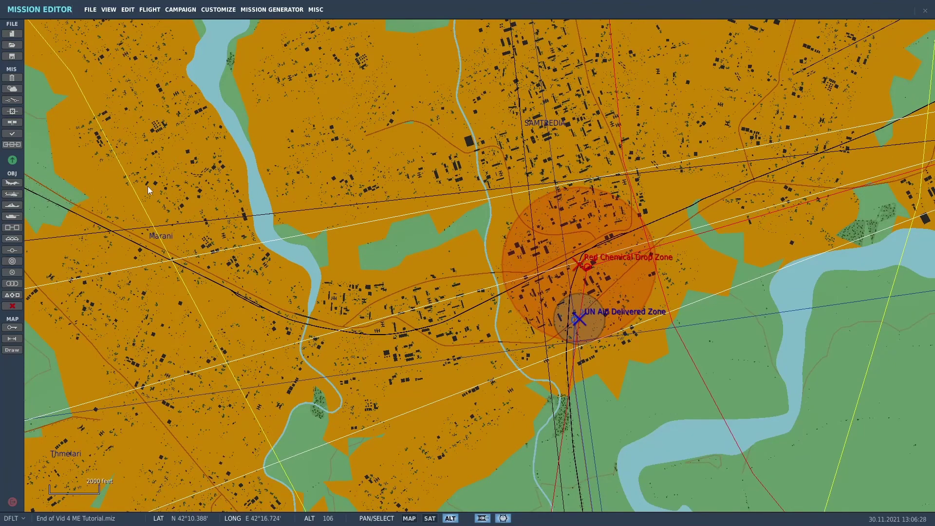
scroll(148, 202, down, 1)
drag(481, 314, 383, 324)
scroll(415, 296, down, 1)
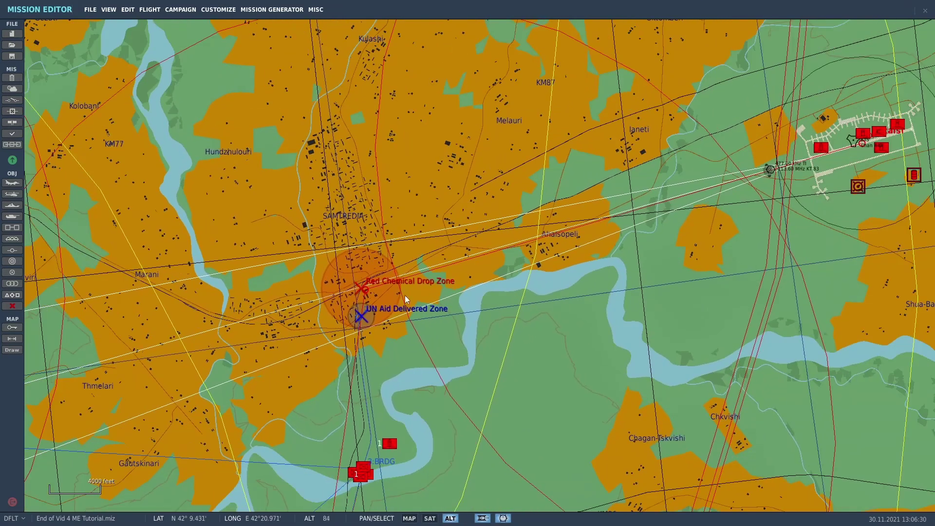
drag(415, 296, 578, 283)
scroll(367, 285, down, 1)
scroll(315, 273, down, 1)
scroll(464, 285, down, 2)
scroll(578, 283, down, 1)
drag(546, 330, 664, 271)
drag(649, 306, 604, 212)
scroll(603, 212, down, 1)
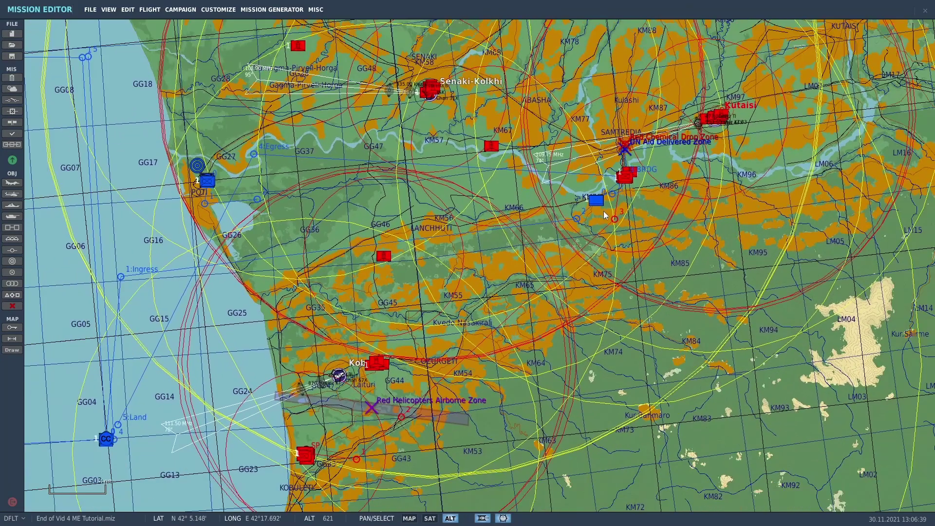
- Mark Red Chemical Drop Zone, Red Helicopters Airborne Zone and UN Aid Delivered Zone as hidden
click(13, 284)
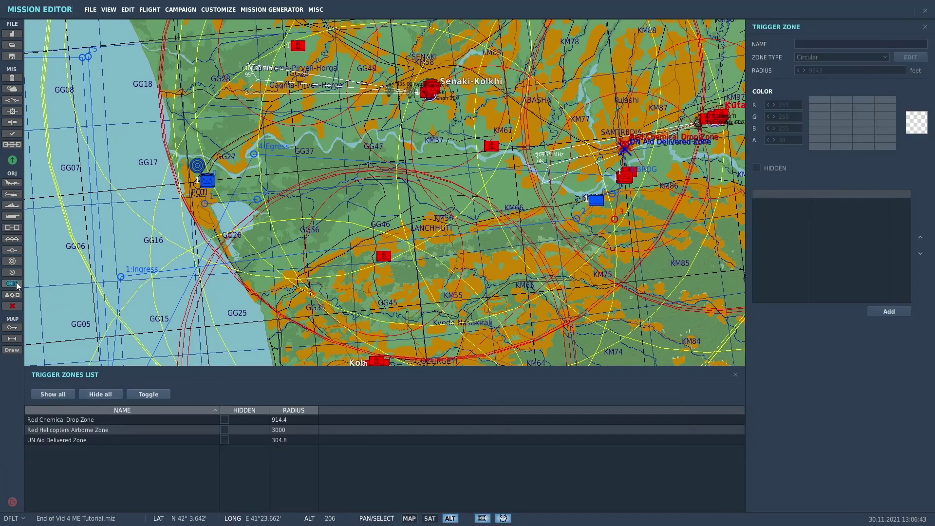
click(225, 420)
click(224, 430)
click(225, 440)
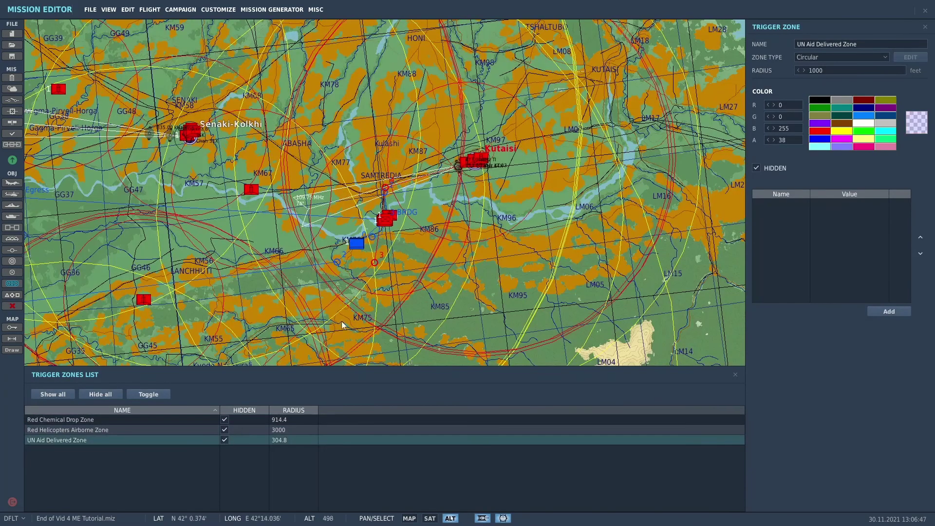
click(736, 375)
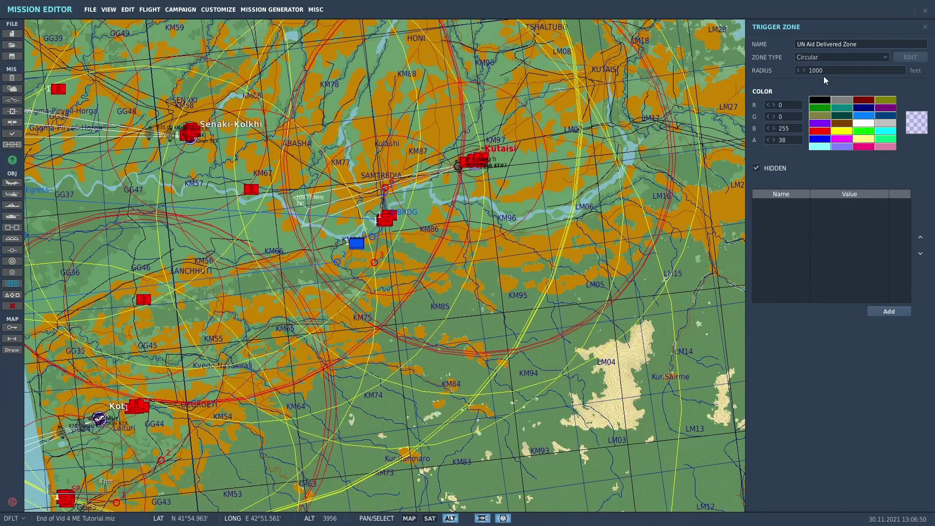
click(926, 28)
- Pan and zoom the map to confirm the zones are gone, bringing Senaki and Kutaisi into view
scroll(615, 230, down, 2)
right_drag(618, 238, 621, 193)
scroll(735, 246, down, 1)
scroll(733, 241, down, 1)
scroll(643, 242, up, 1)
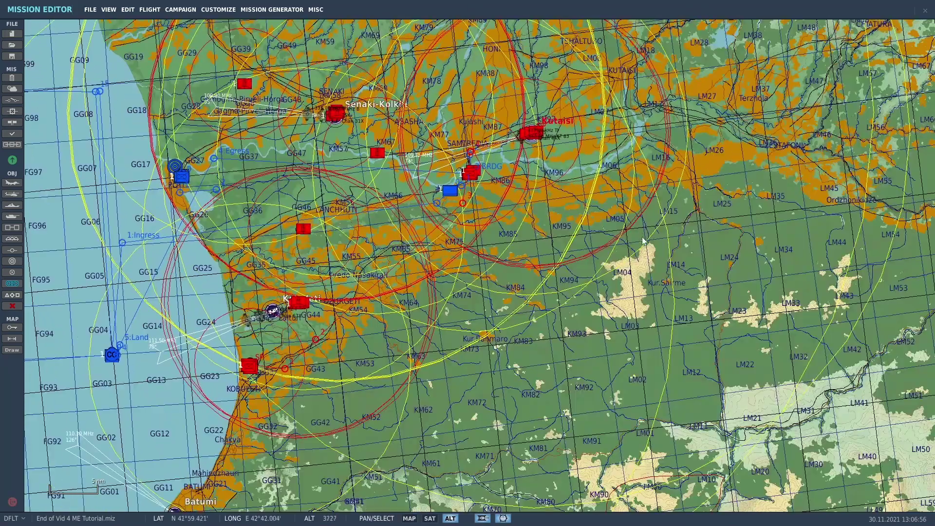
right_drag(643, 242, 723, 271)
scroll(723, 249, down, 1)
scroll(724, 265, down, 1)
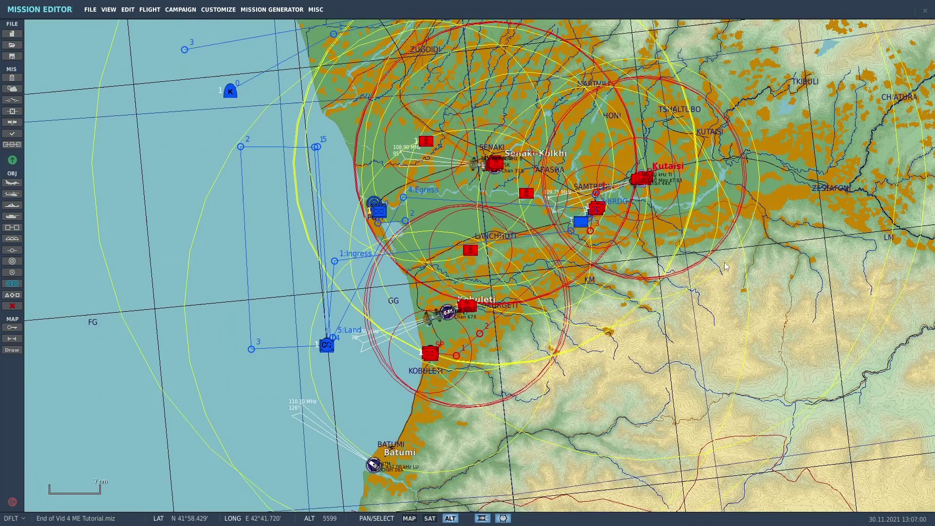
scroll(724, 262, up, 3)
right_drag(721, 258, 768, 346)
- Save the mission End of Vid 4 ME Tutorial.miz from the FILE menu
click(90, 10)
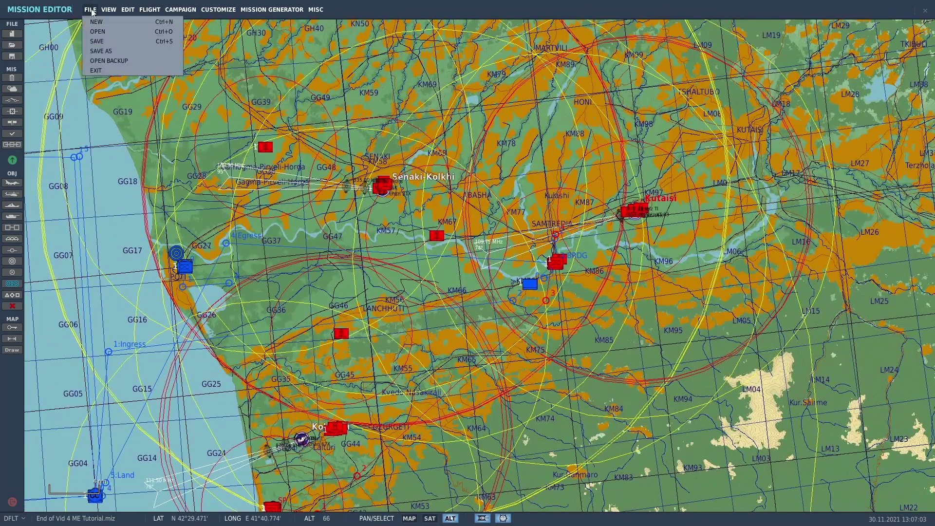
click(100, 41)
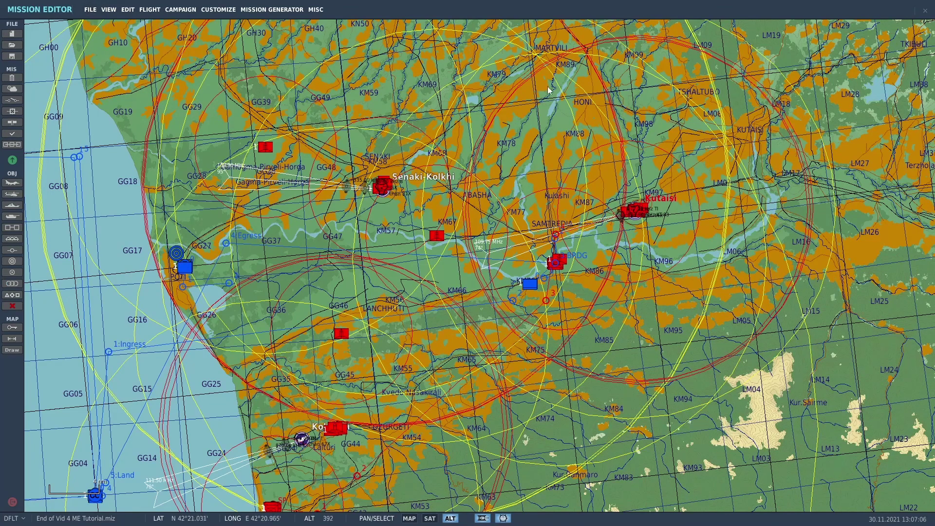